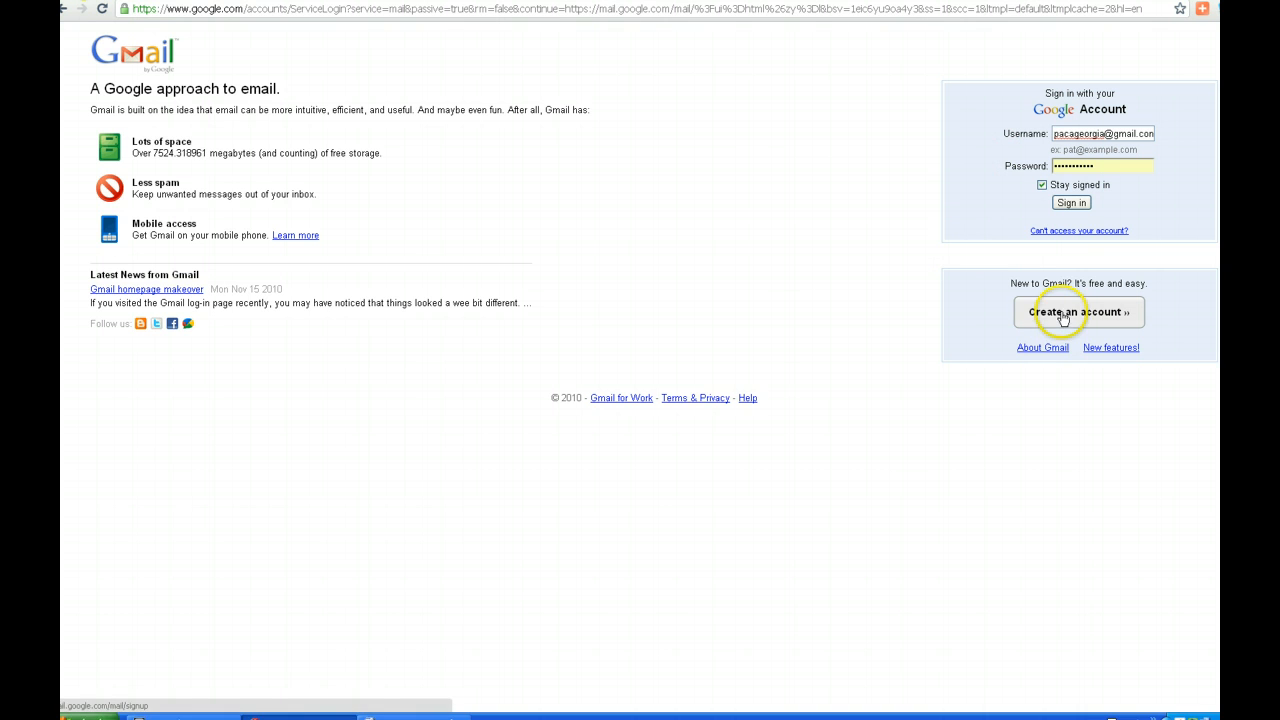
Sign in to the Gmail inbox and switch to Google Maps from the Google services menu
{"action": "left_click", "coordinate": [1071, 205]}
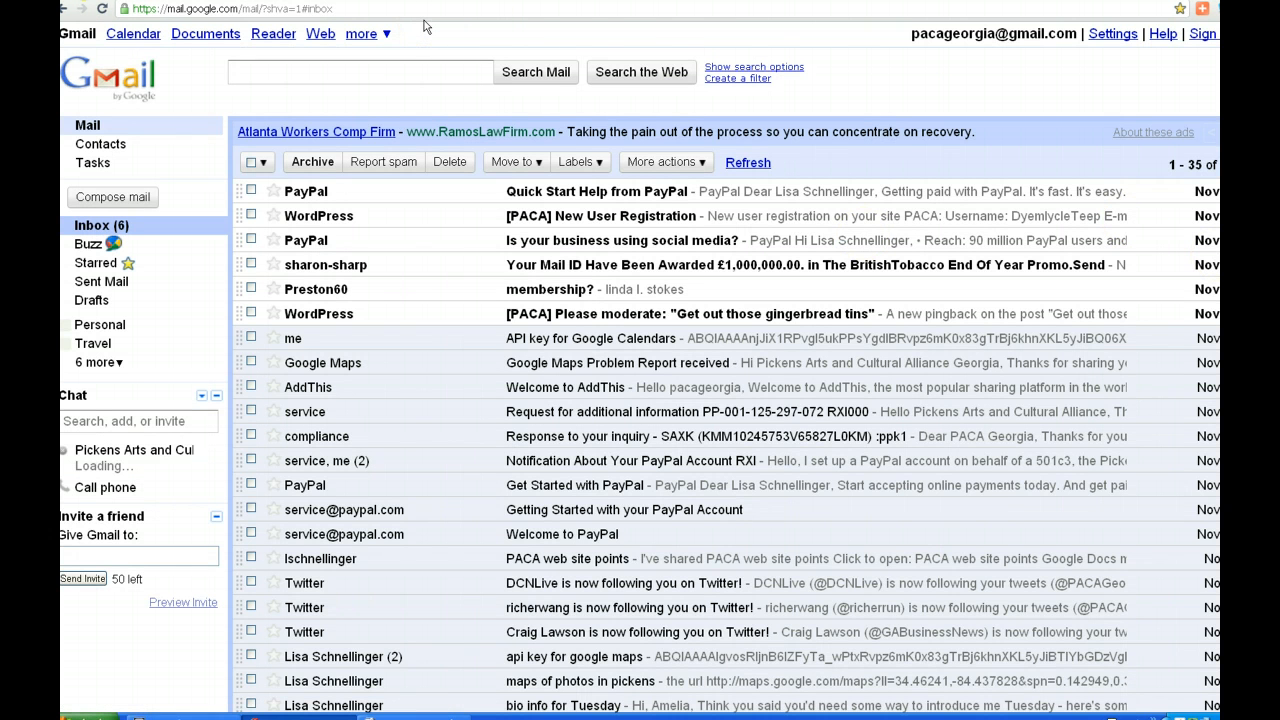
{"action": "left_click", "coordinate": [365, 37]}
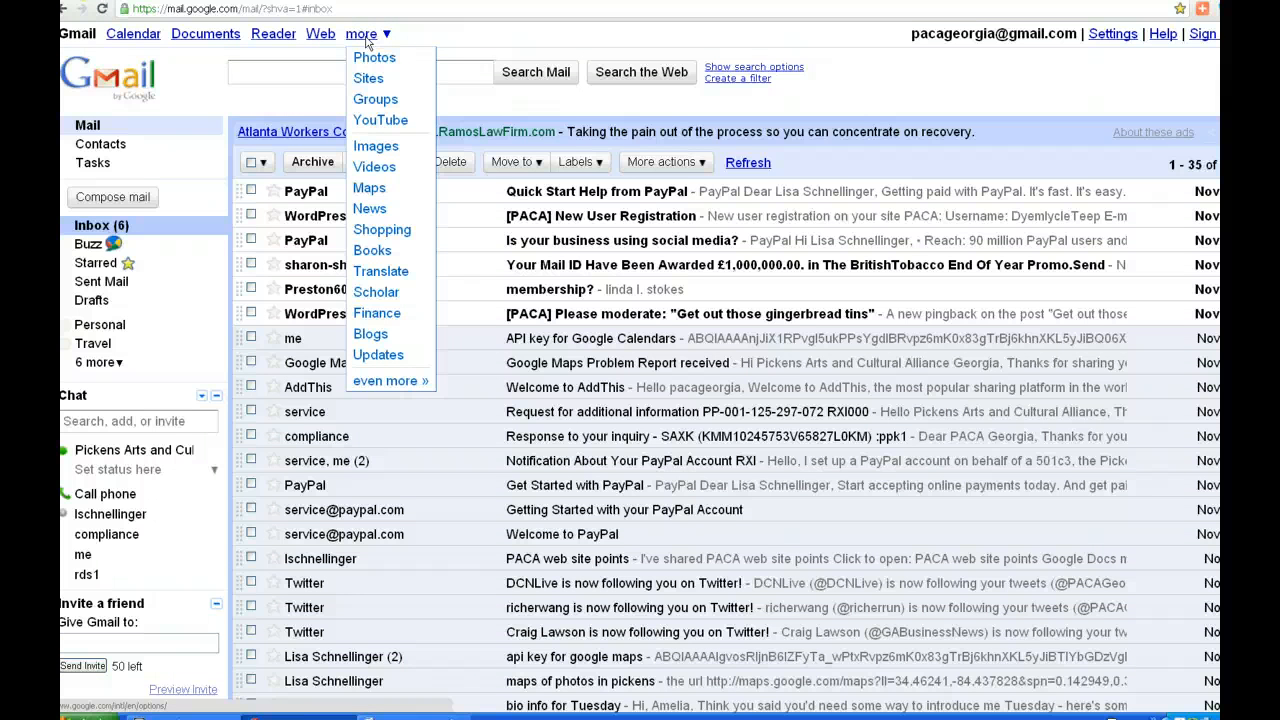
{"action": "left_click", "coordinate": [387, 192]}
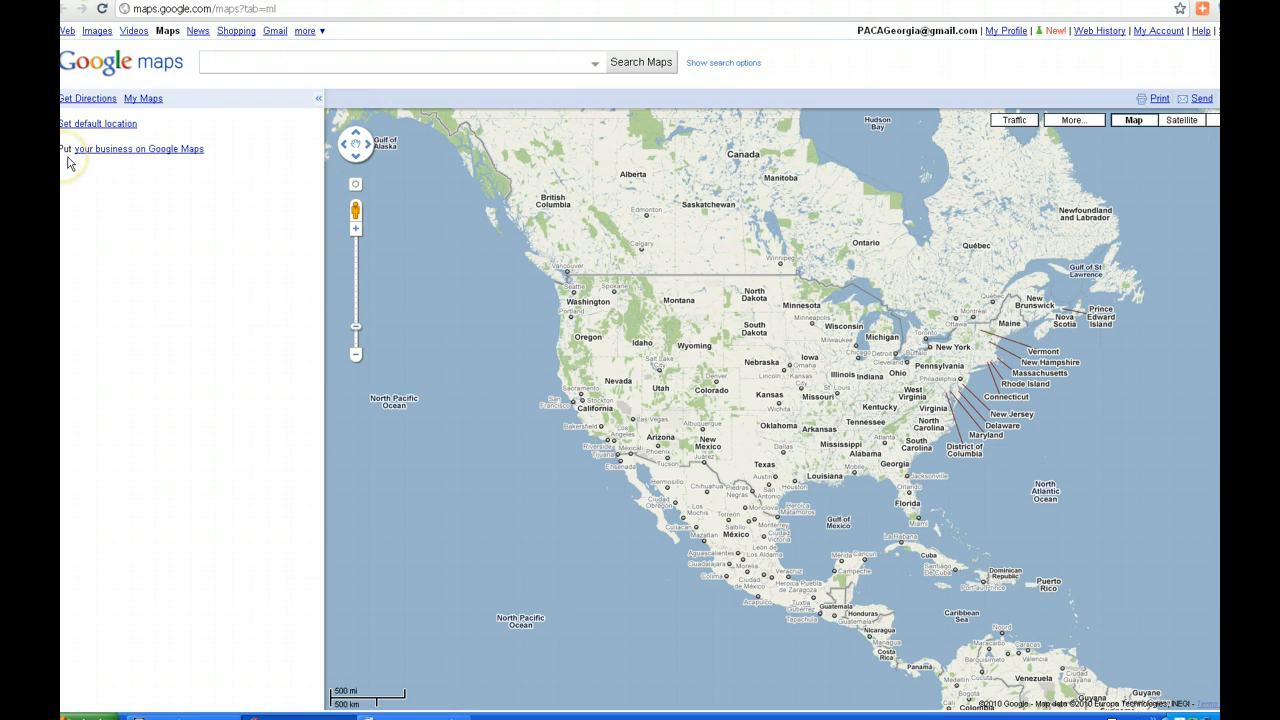
Sign in to Google Places with the account password and start listing a new business
{"action": "left_click", "coordinate": [172, 150]}
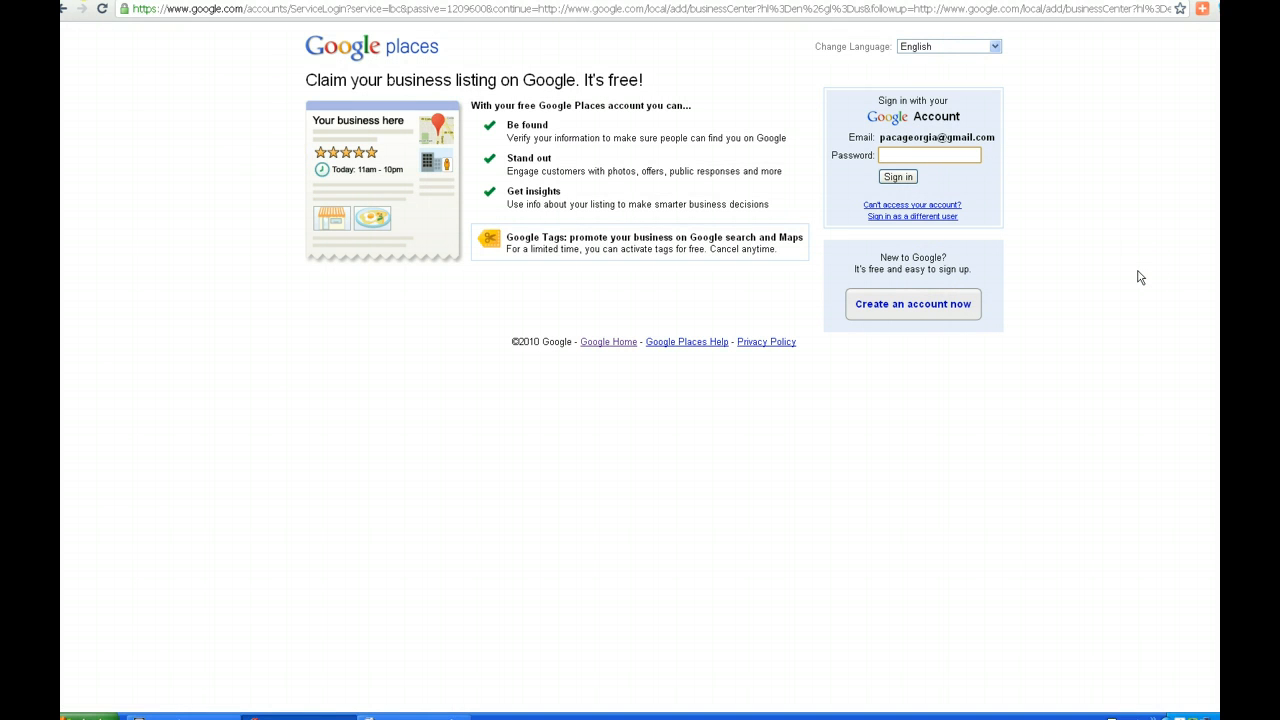
{"action": "type", "text": "••••••••••"}
{"action": "left_click", "coordinate": [898, 176]}
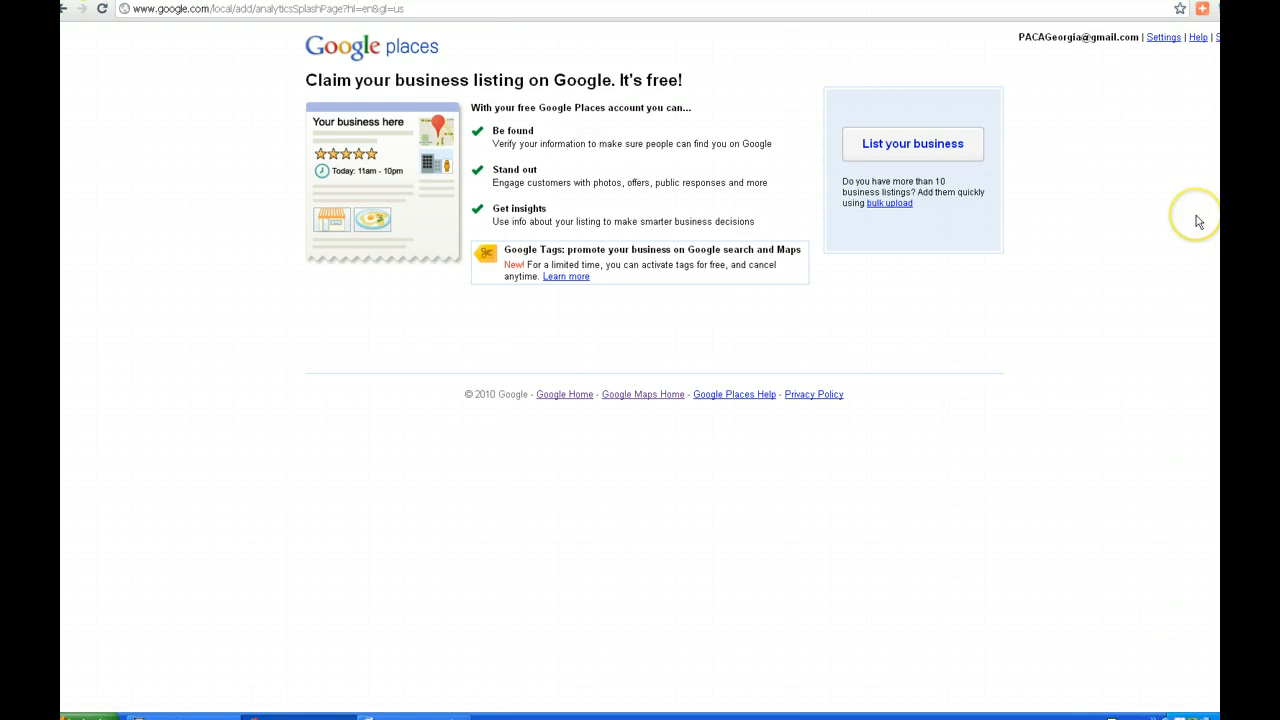
{"action": "left_click", "coordinate": [903, 147]}
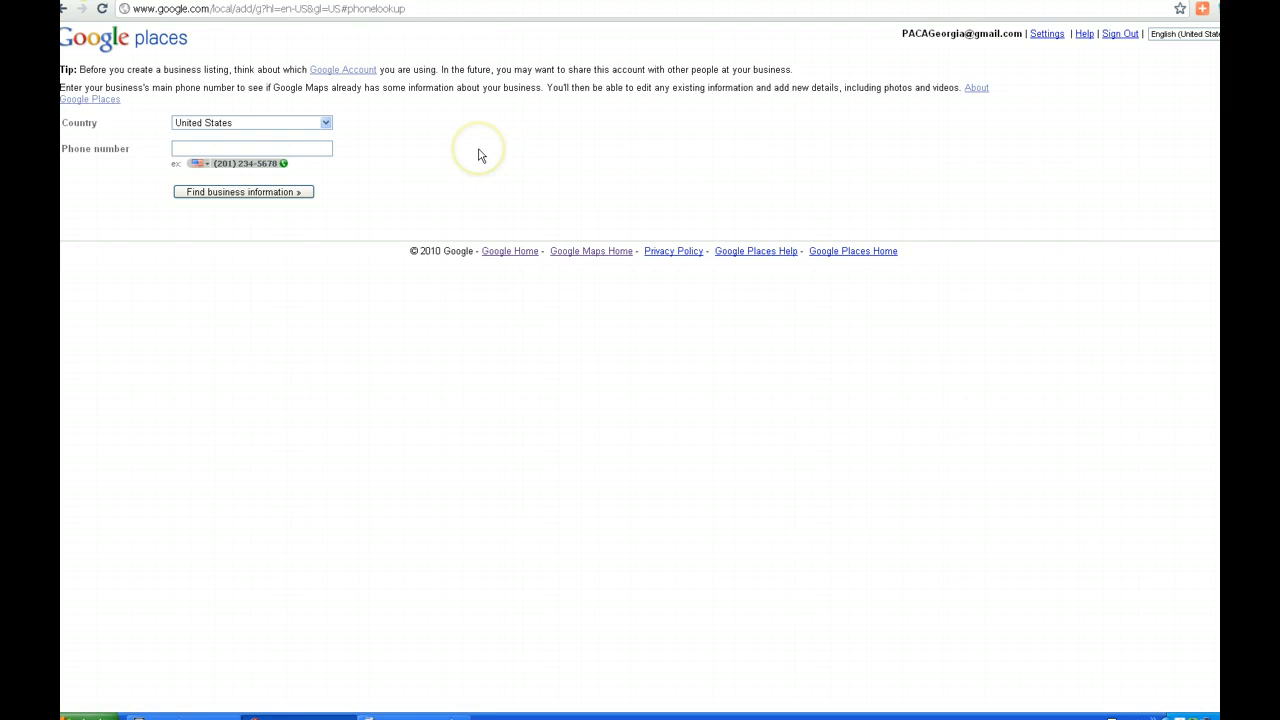
Look up the business's main phone number to bring up the blank business information form
{"action": "left_click", "coordinate": [287, 147]}
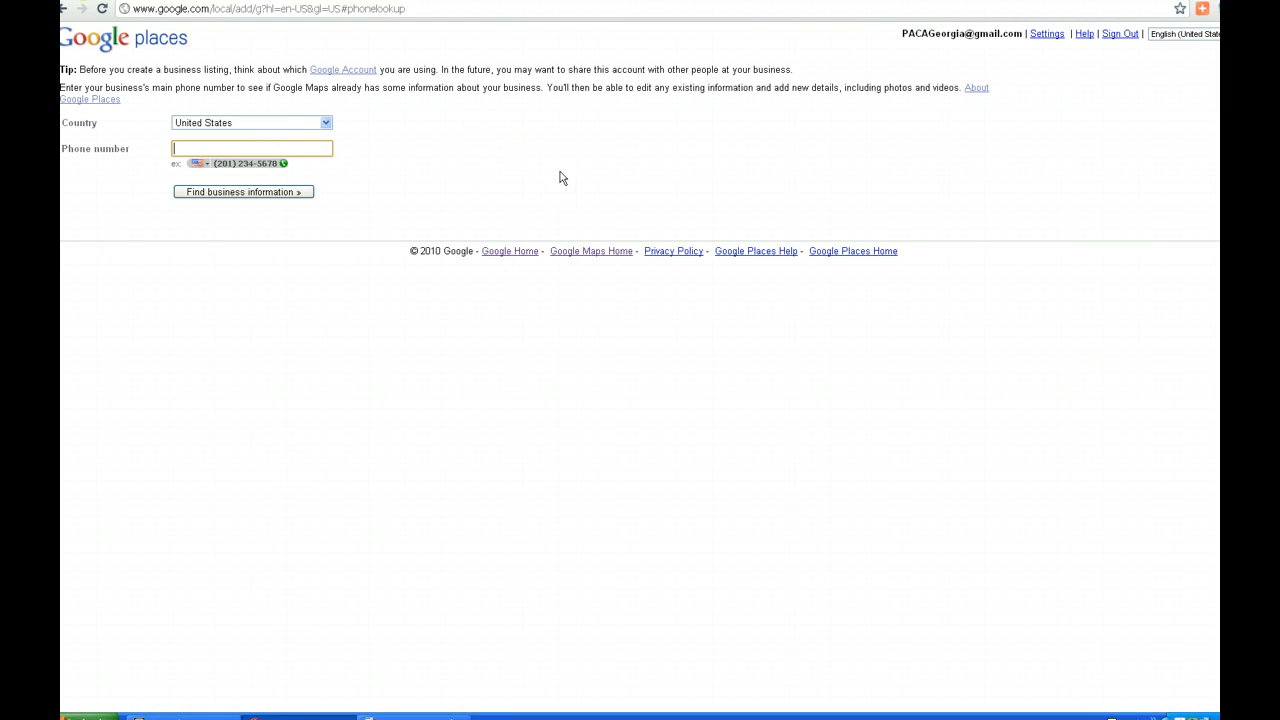
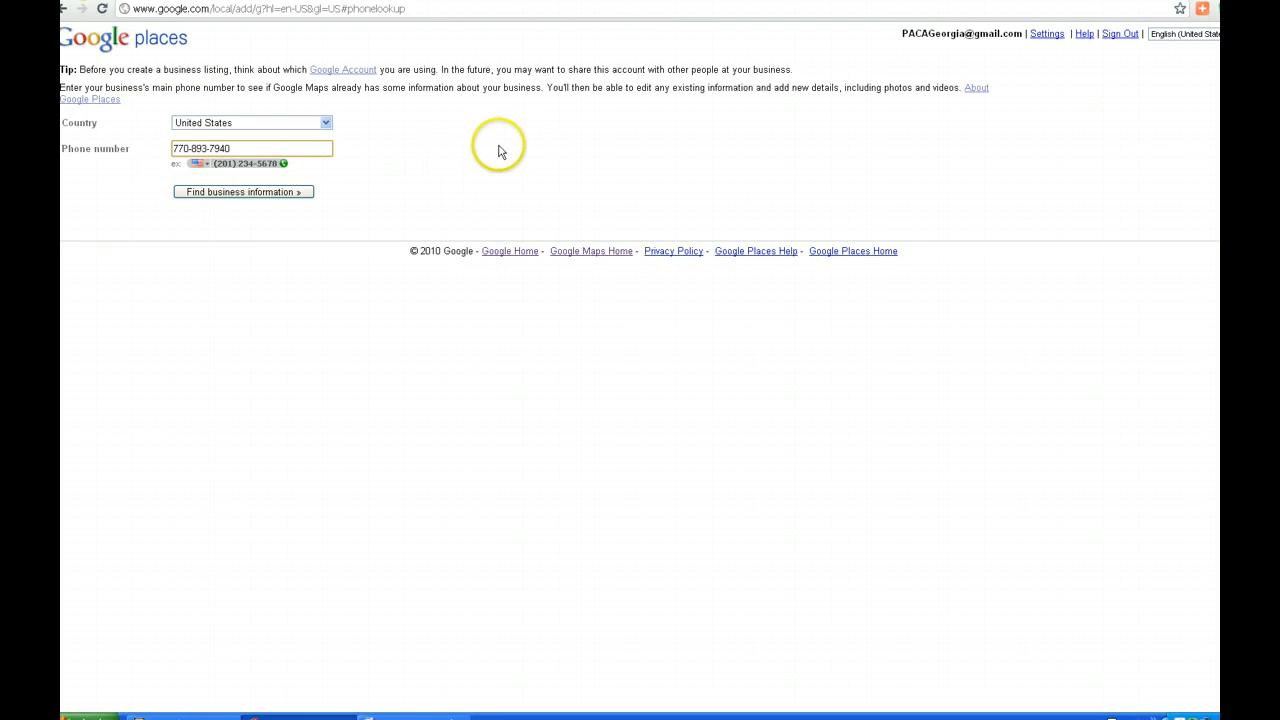
{"action": "left_click", "coordinate": [276, 196]}
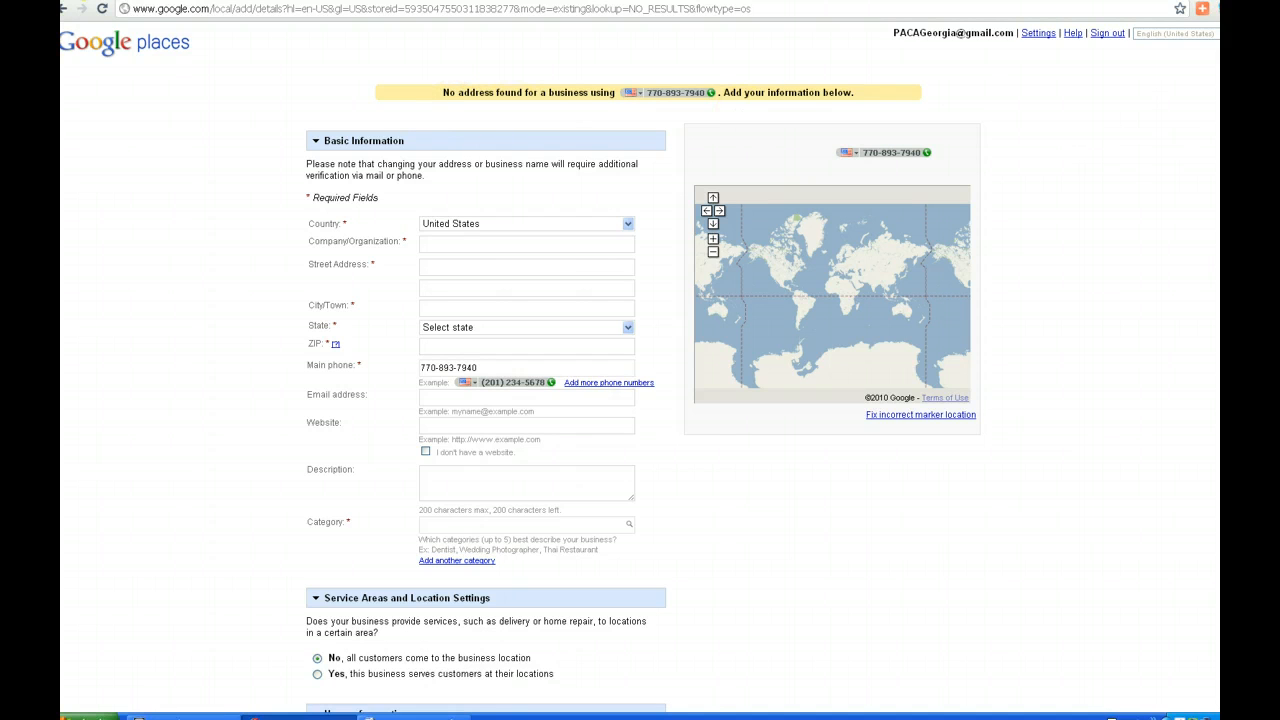
{"action": "scroll", "coordinate": [640, 360], "scroll_direction": "down", "scroll_amount": 1}
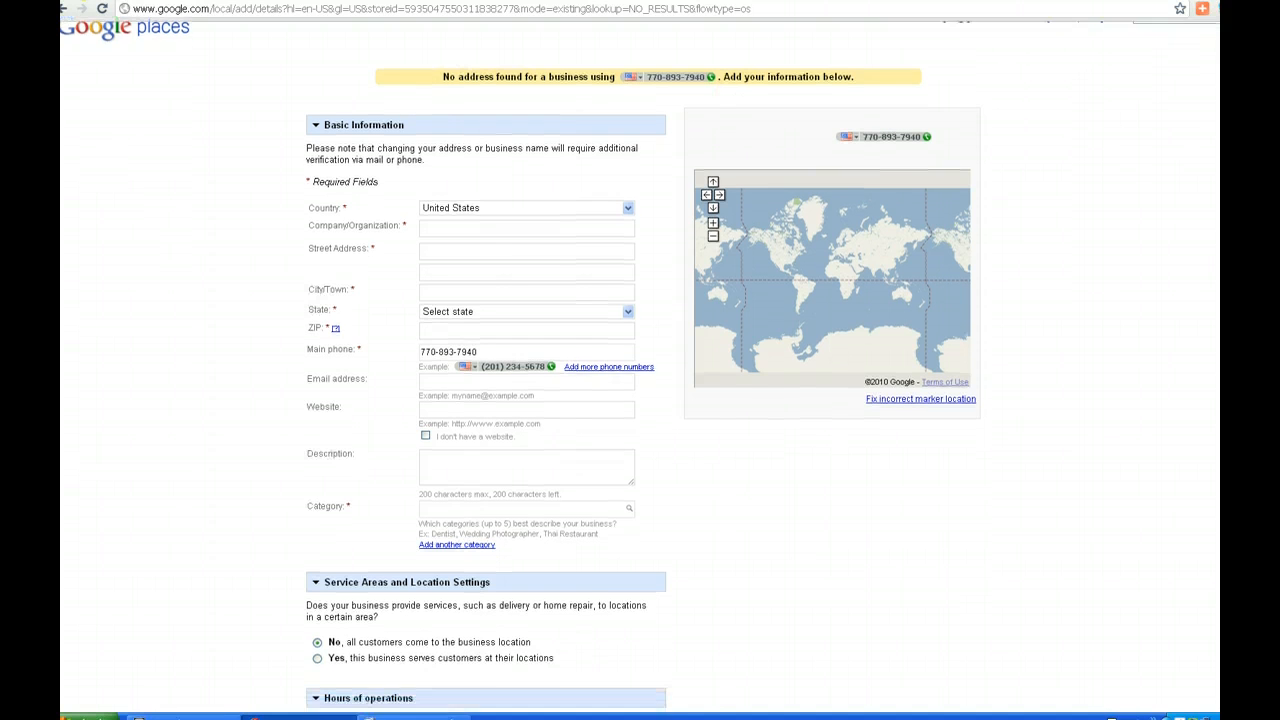
{"action": "scroll", "coordinate": [640, 360], "scroll_direction": "down", "scroll_amount": 1}
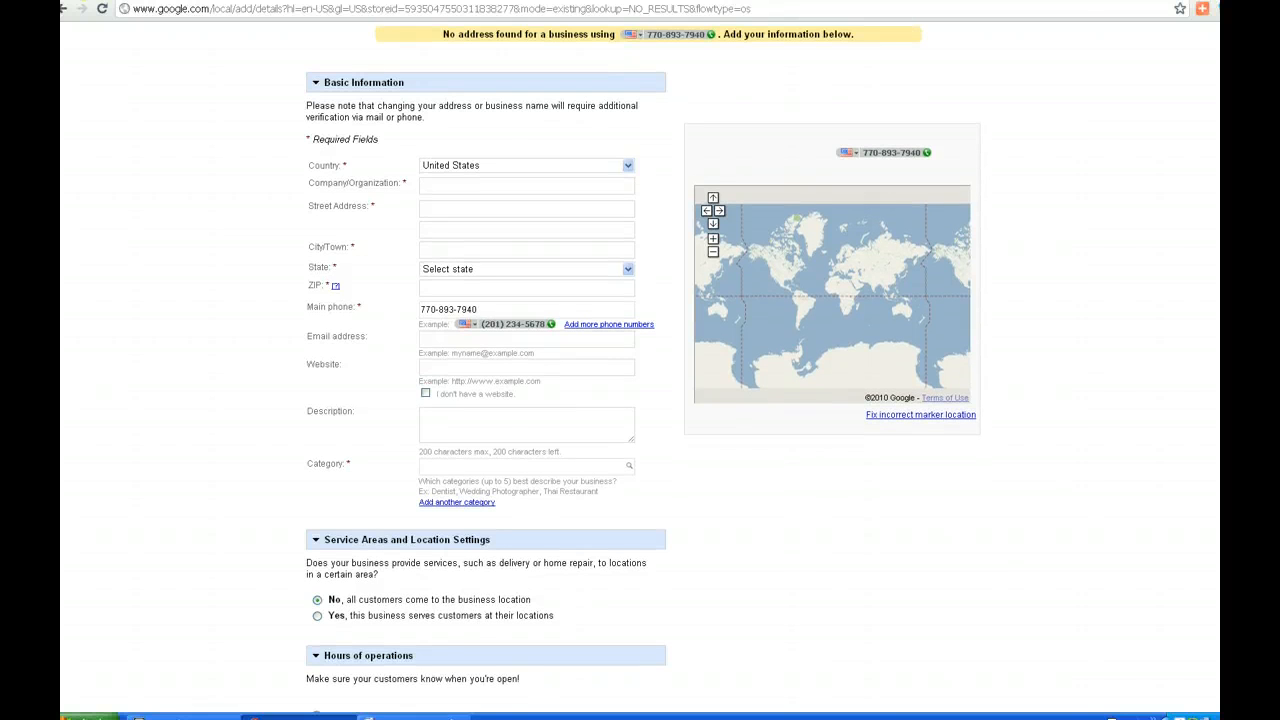
{"action": "scroll", "coordinate": [644, 368], "scroll_direction": "down", "scroll_amount": 2}
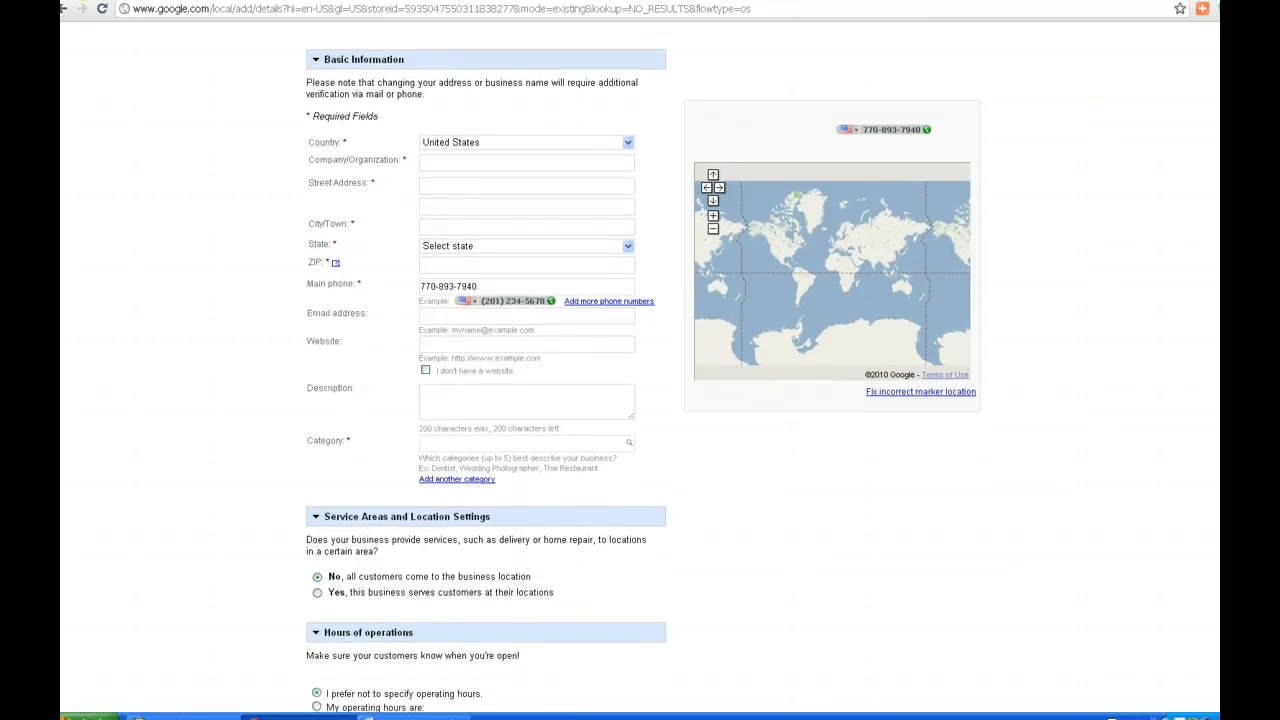
{"action": "scroll", "coordinate": [711, 257], "scroll_direction": "up", "scroll_amount": 1}
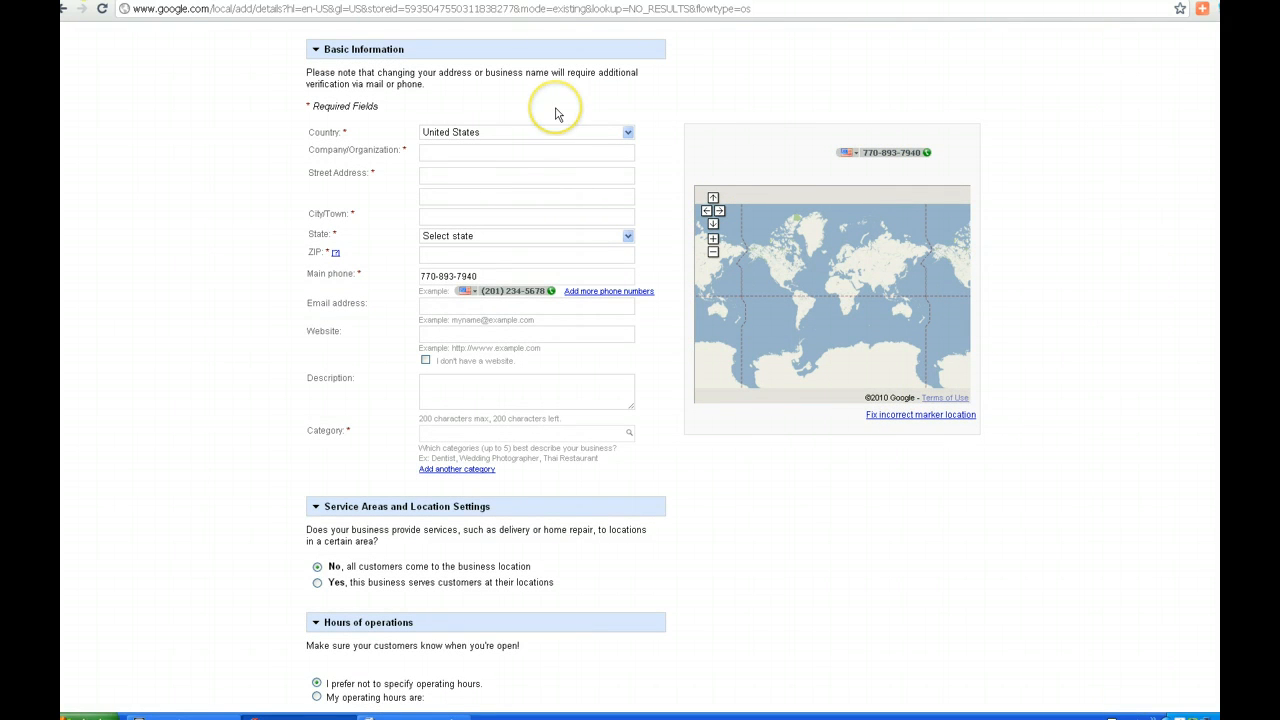
Enter 'Pickens Arts and Cultural Alliance' as the business name, plus its street address
{"action": "left_click", "coordinate": [530, 154]}
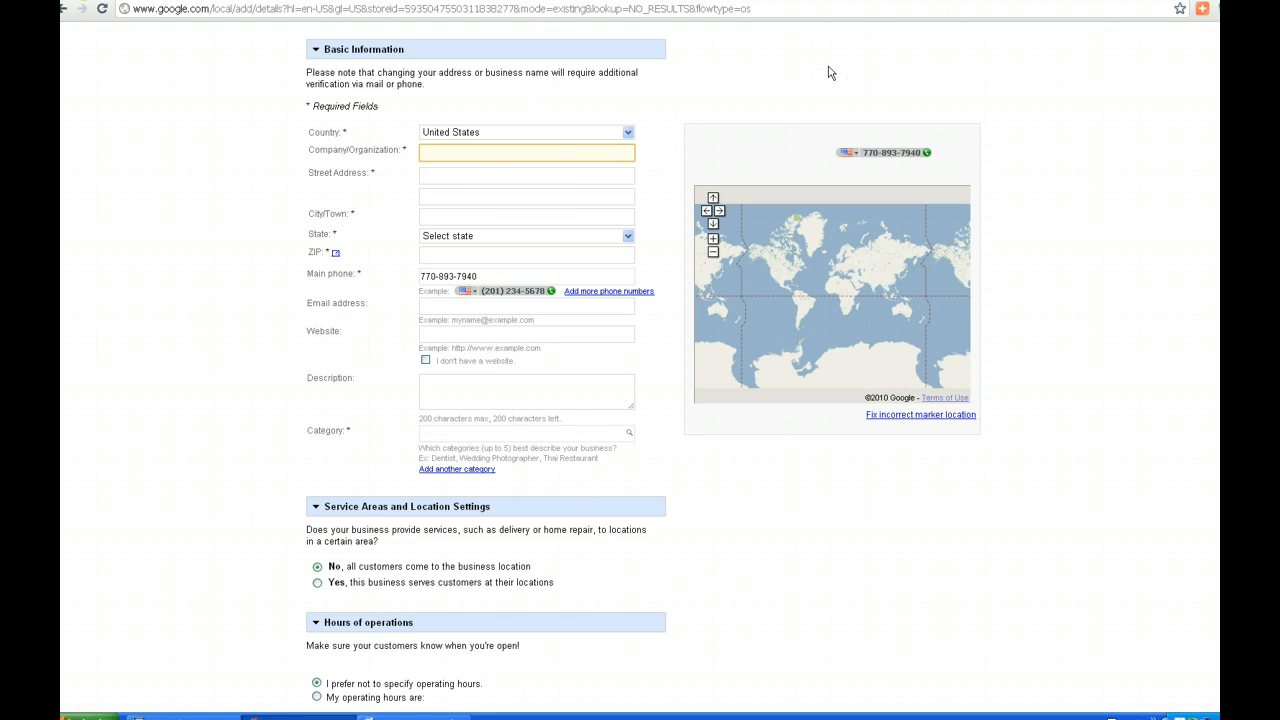
{"action": "type", "text": "Pickens"}
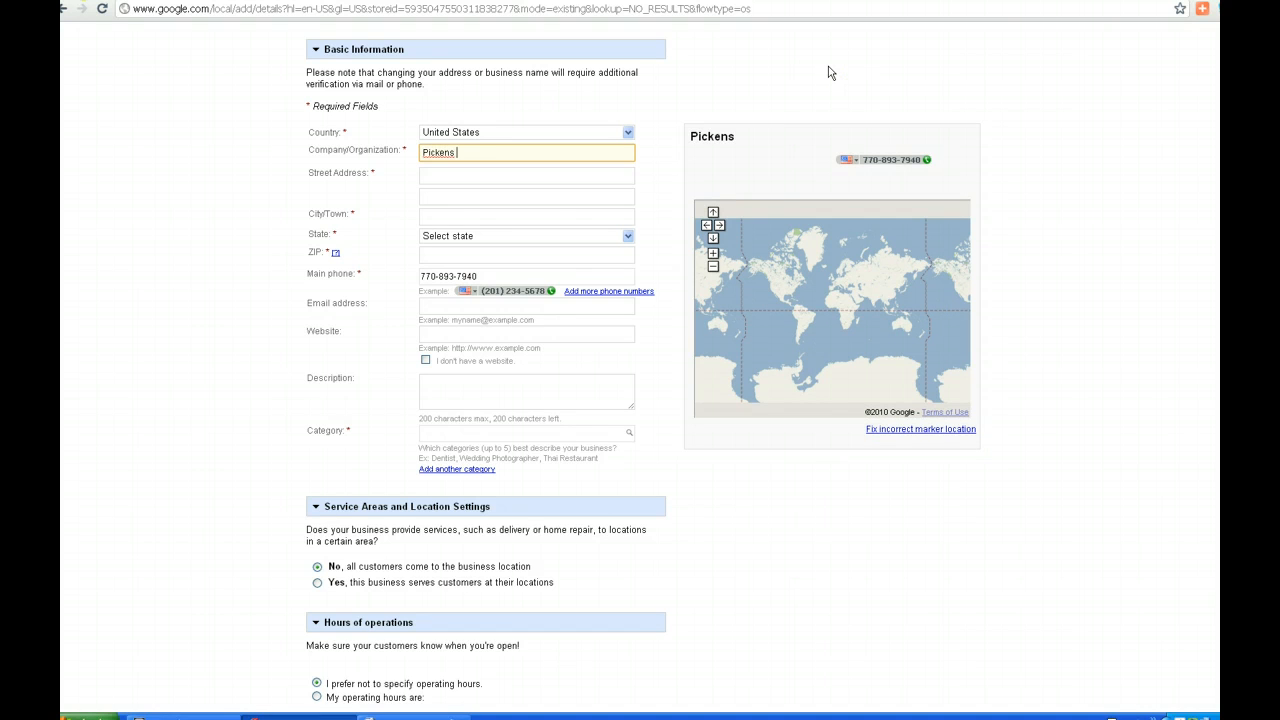
{"action": "type", "text": " Arts and Cultural Alliance"}
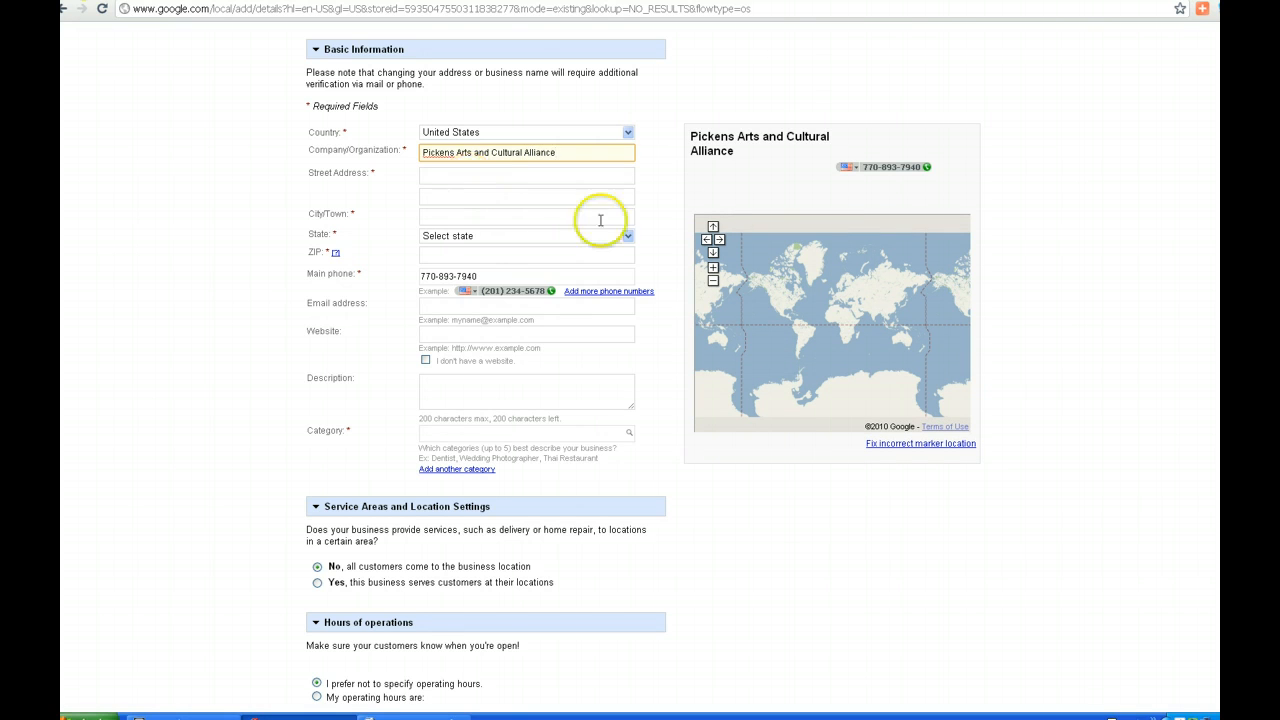
{"action": "left_click", "coordinate": [549, 178]}
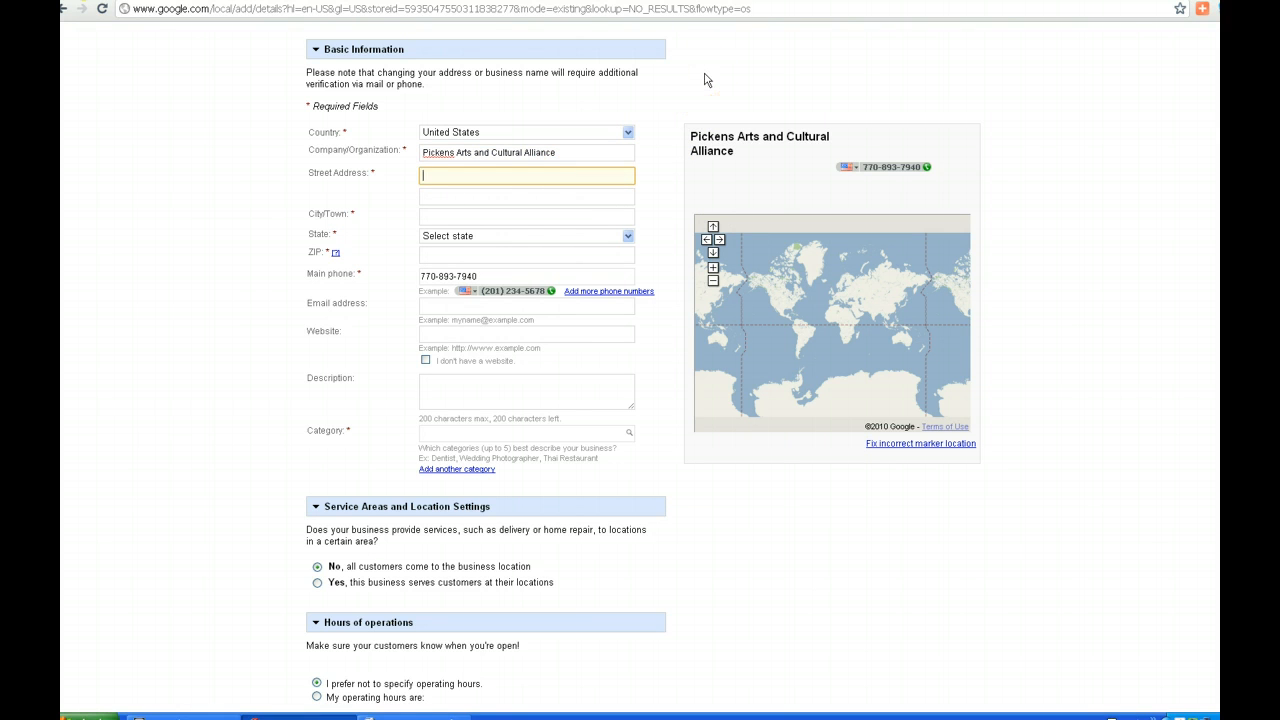
{"action": "type", "text": "1266 E"}
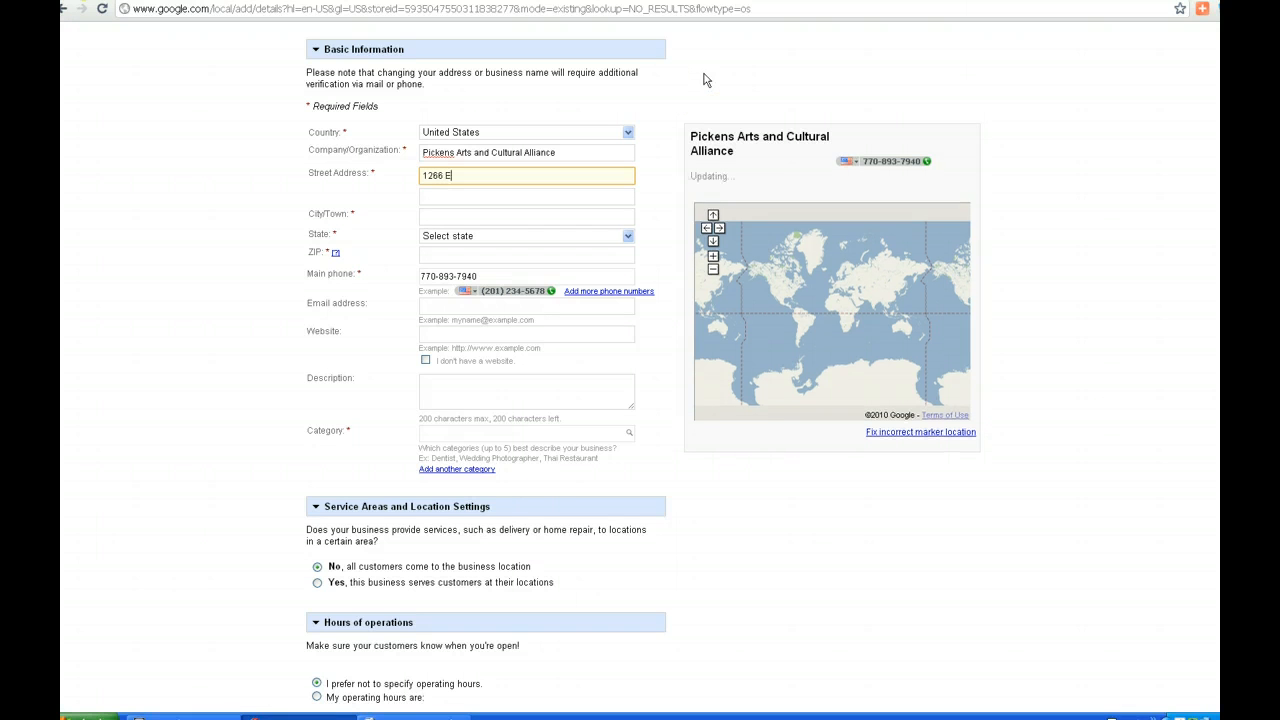
{"action": "type", "text": ". Chur"}
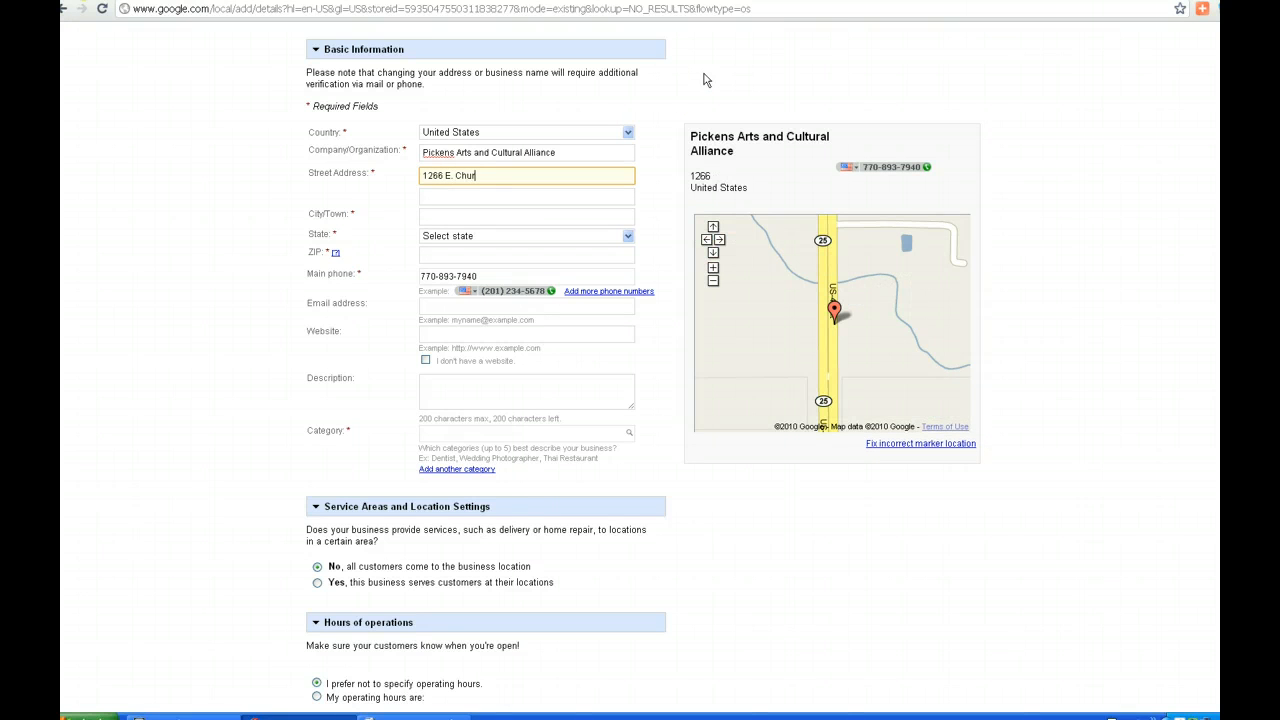
{"action": "type", "text": "ch Street"}
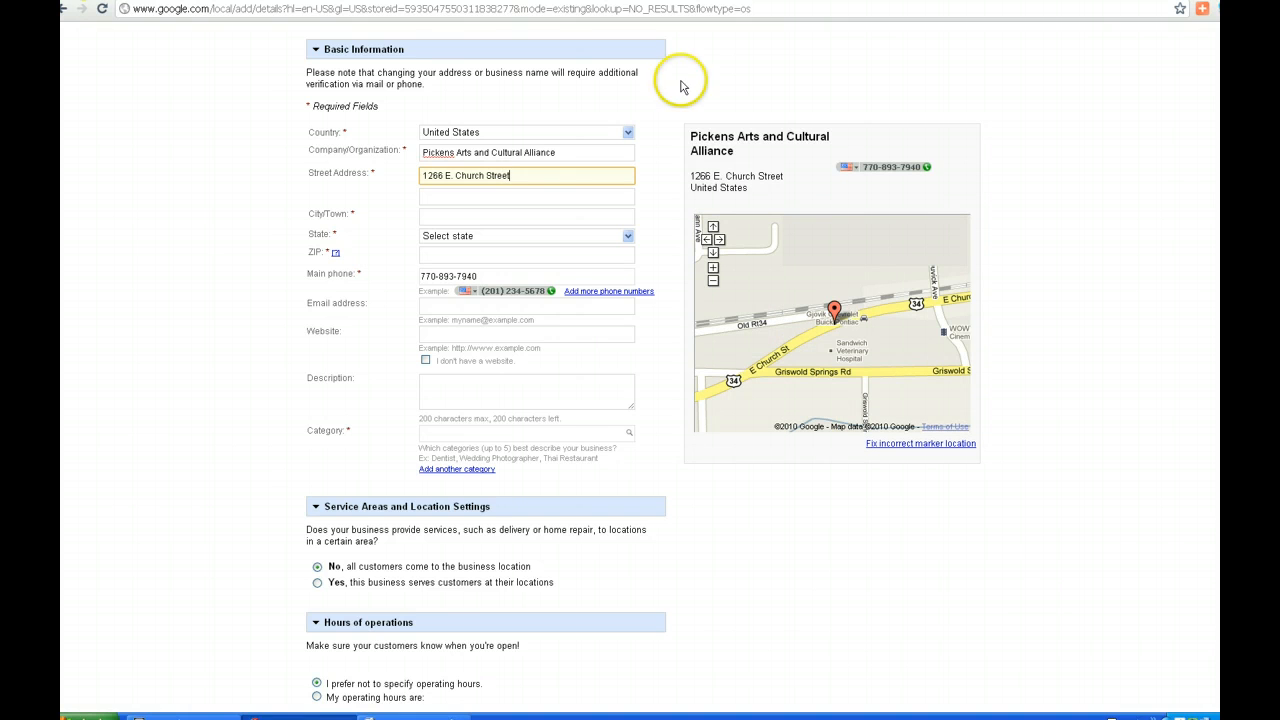
Set the city to Jasper and the state to Georgia
{"action": "left_click", "coordinate": [440, 197]}
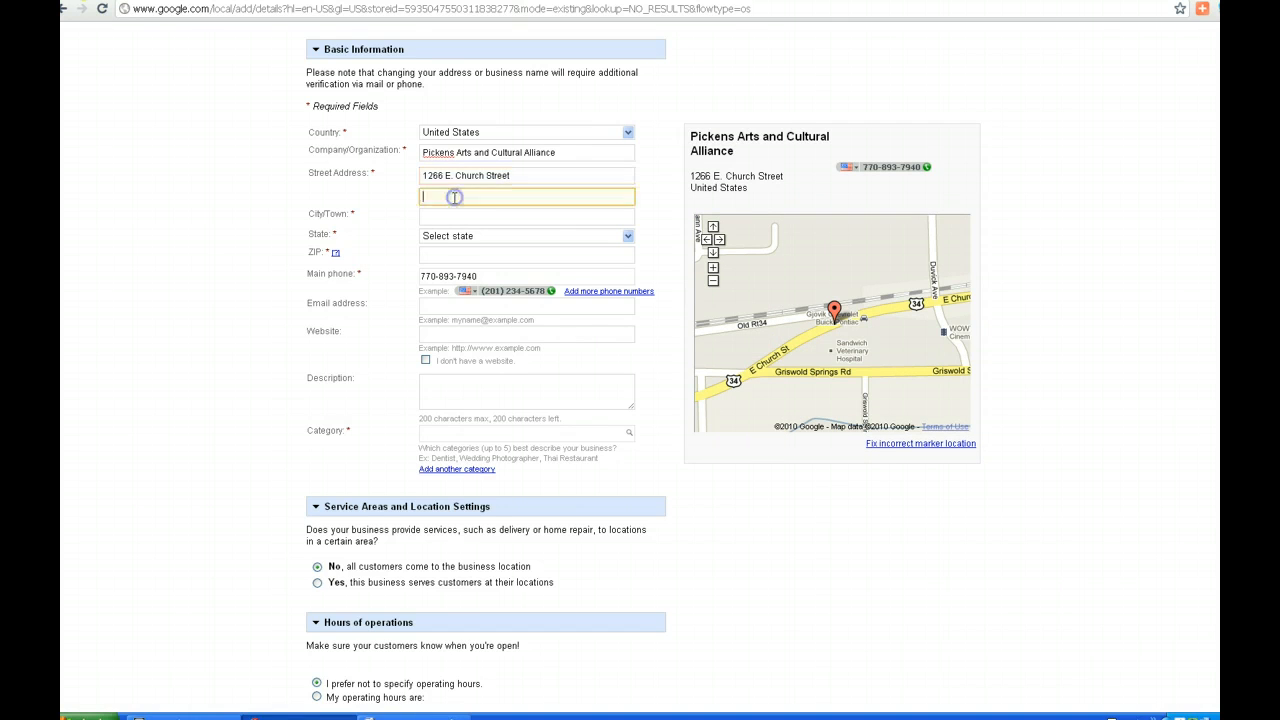
{"action": "left_click", "coordinate": [437, 218]}
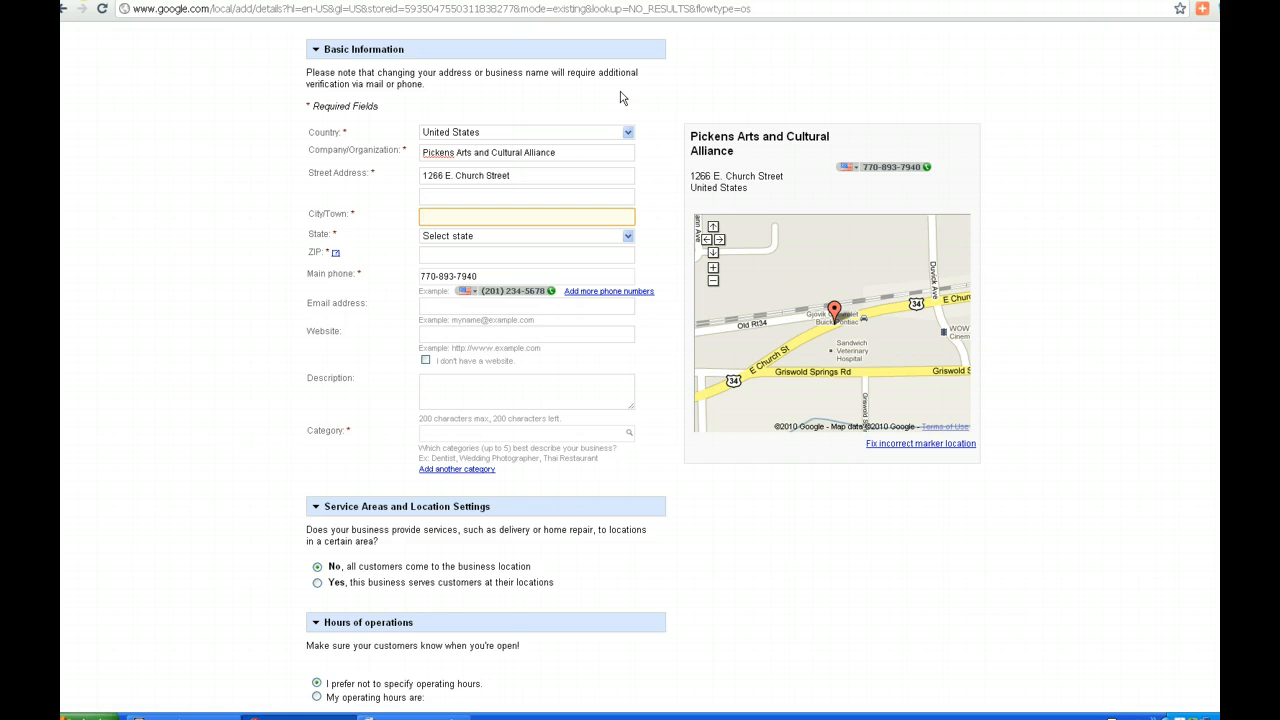
{"action": "type", "text": "Jasper"}
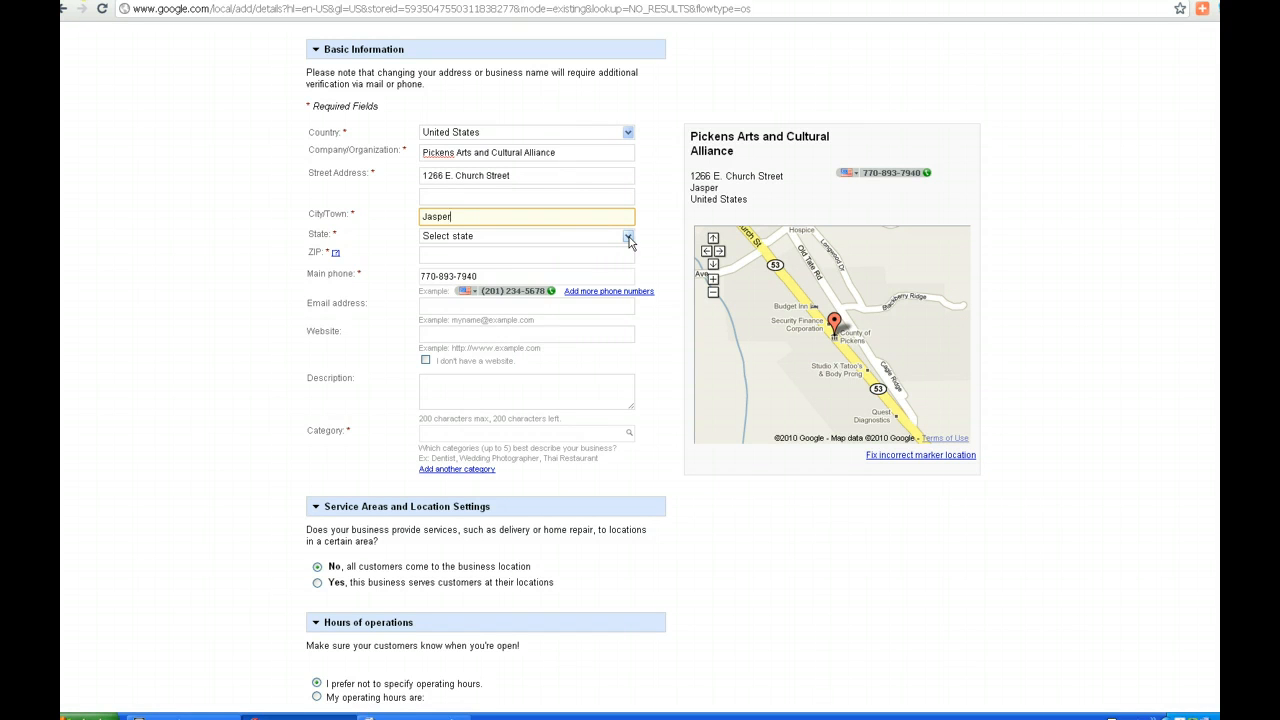
{"action": "left_click", "coordinate": [628, 237]}
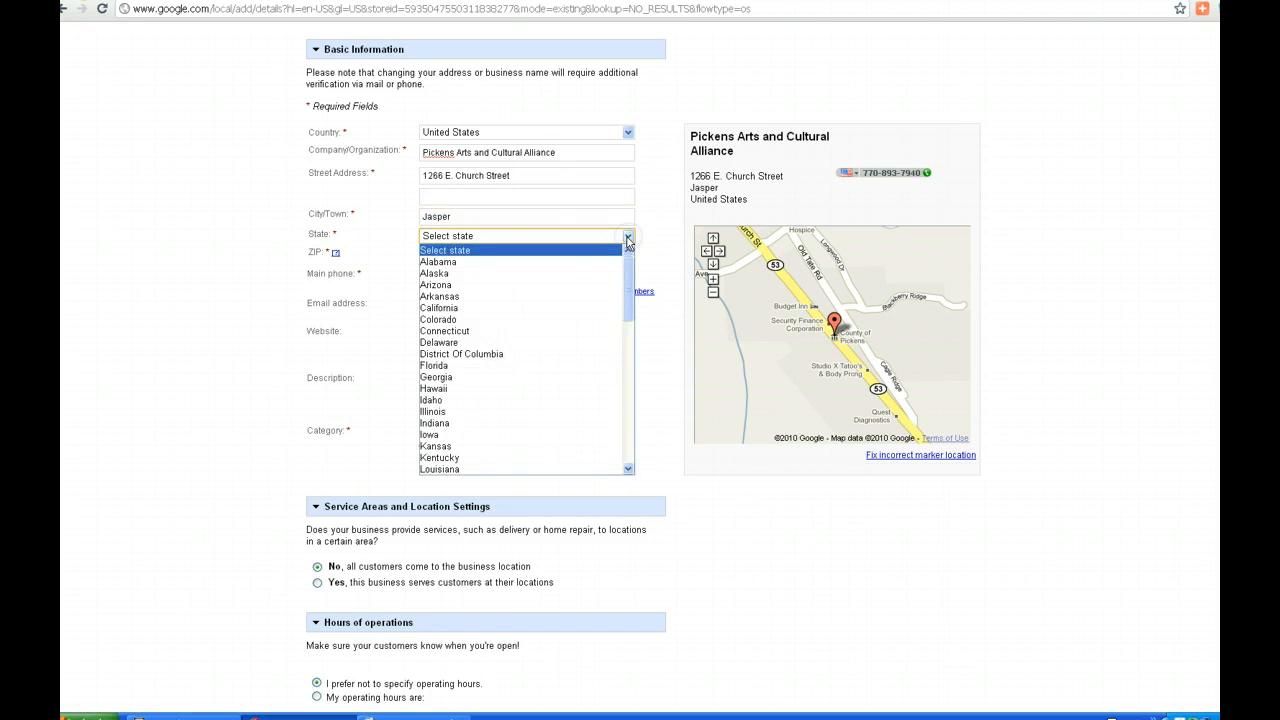
{"action": "left_click", "coordinate": [487, 386]}
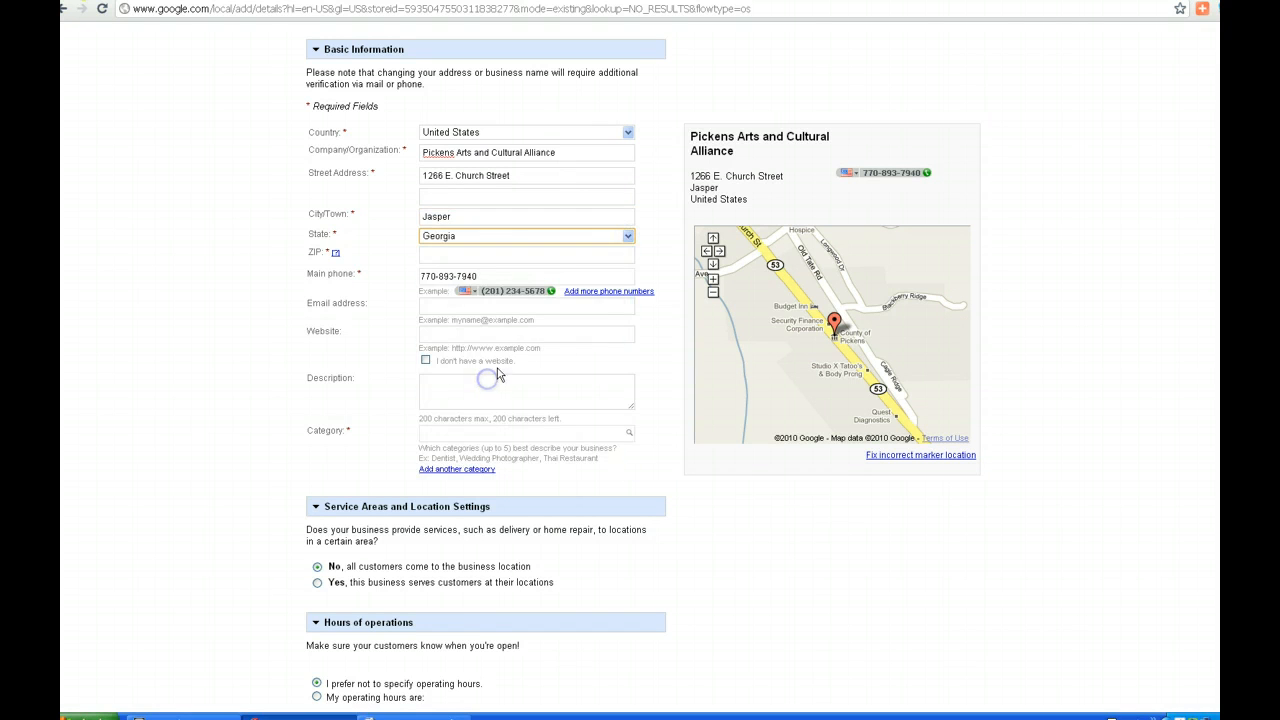
{"action": "left_click", "coordinate": [460, 255]}
Enter ZIP code 30143 and the organization's contact e-mail address
{"action": "type", "text": "3"}
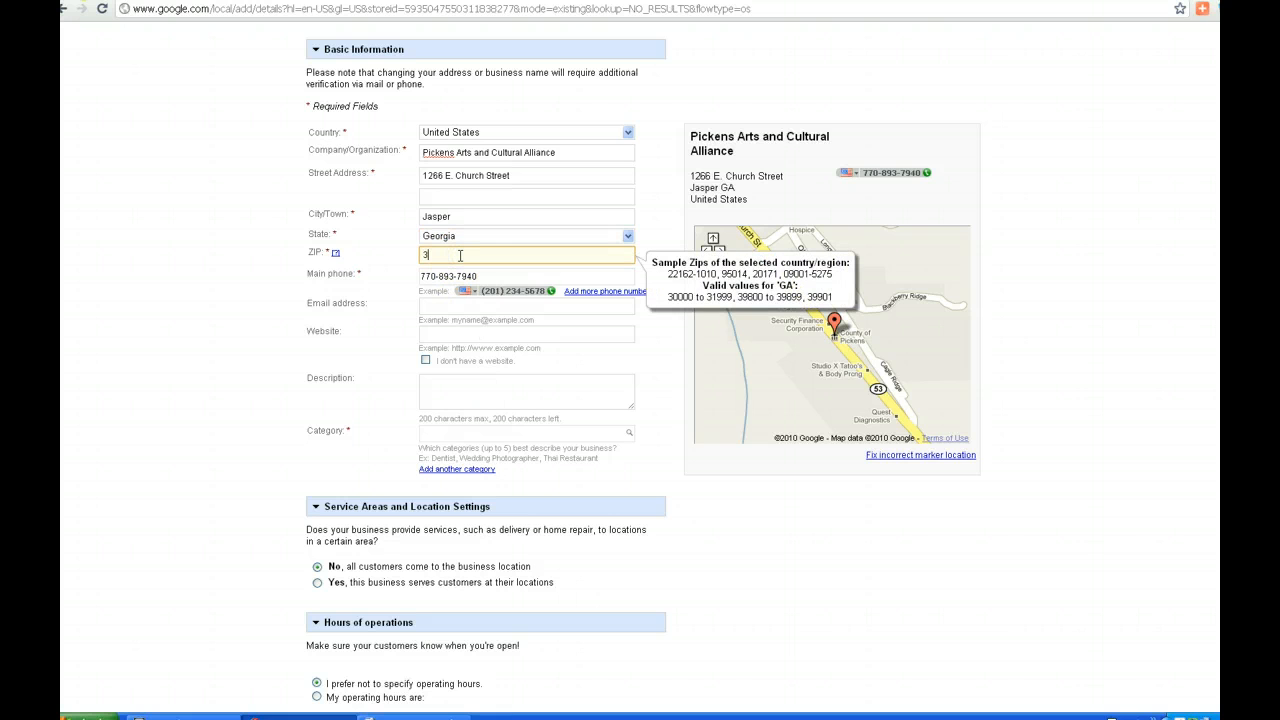
{"action": "type", "text": "0143"}
{"action": "left_click", "coordinate": [1060, 255]}
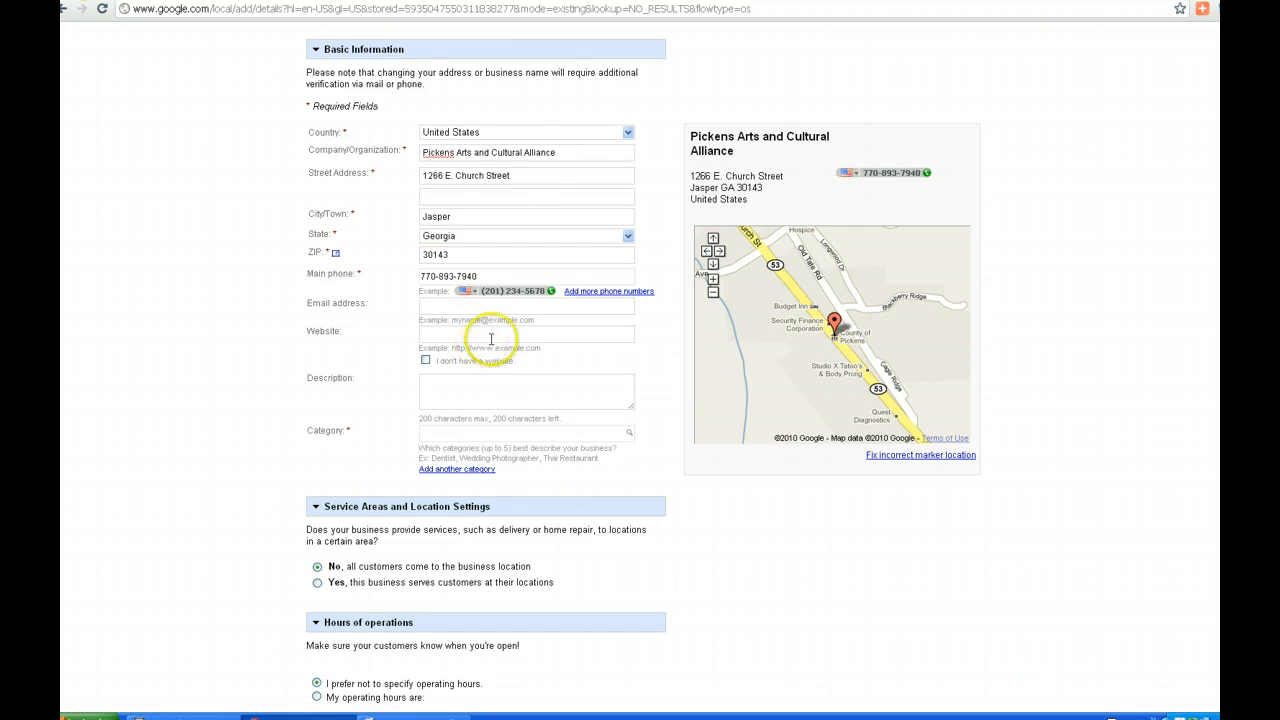
{"action": "left_click", "coordinate": [430, 307]}
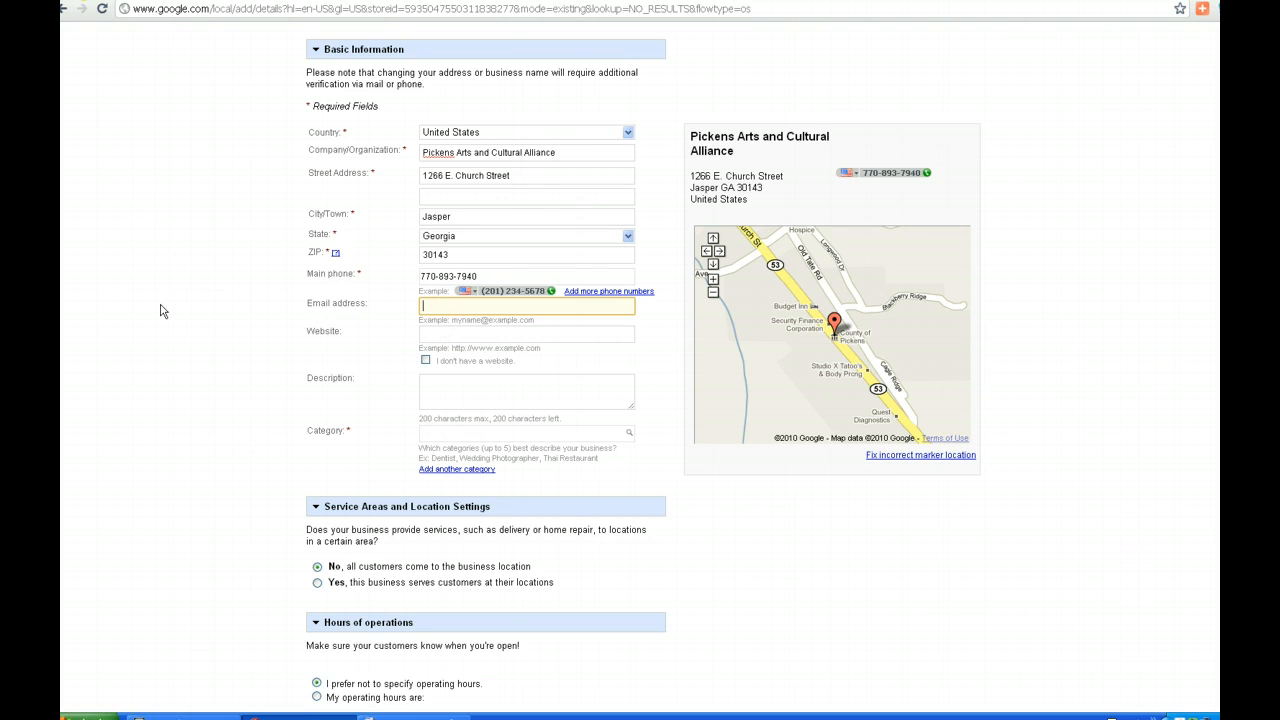
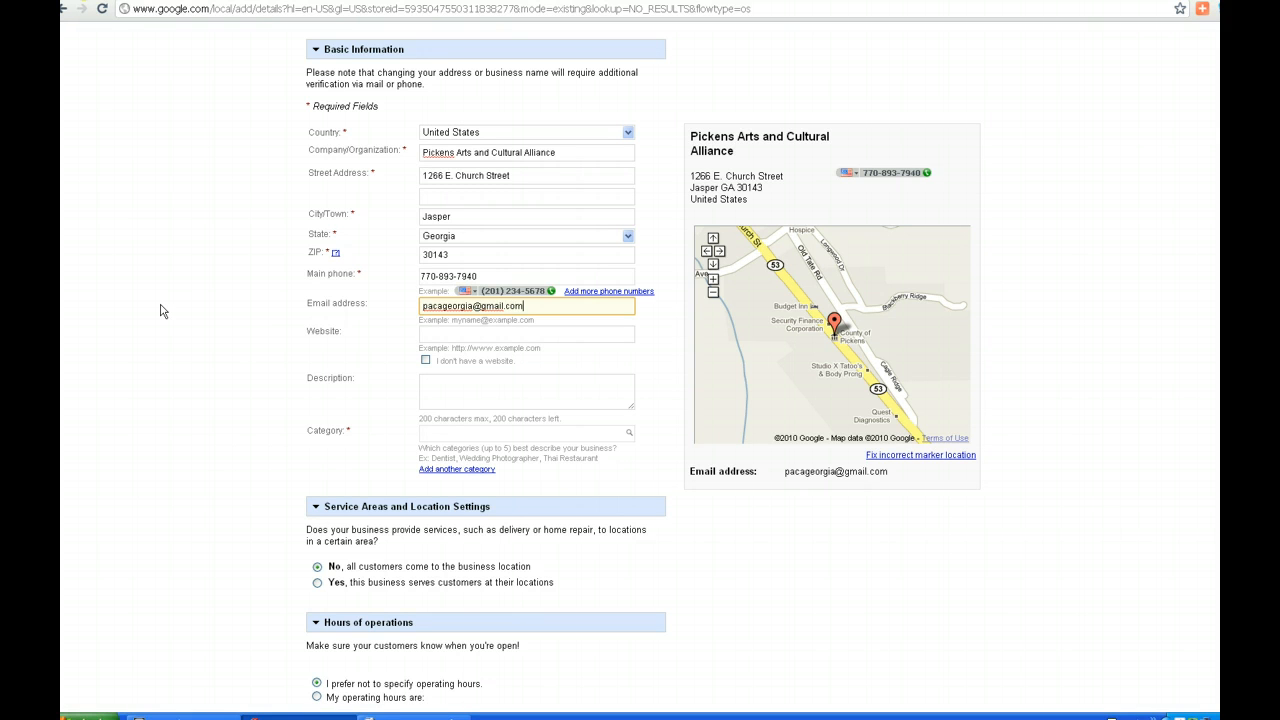
{"action": "left_click", "coordinate": [469, 336]}
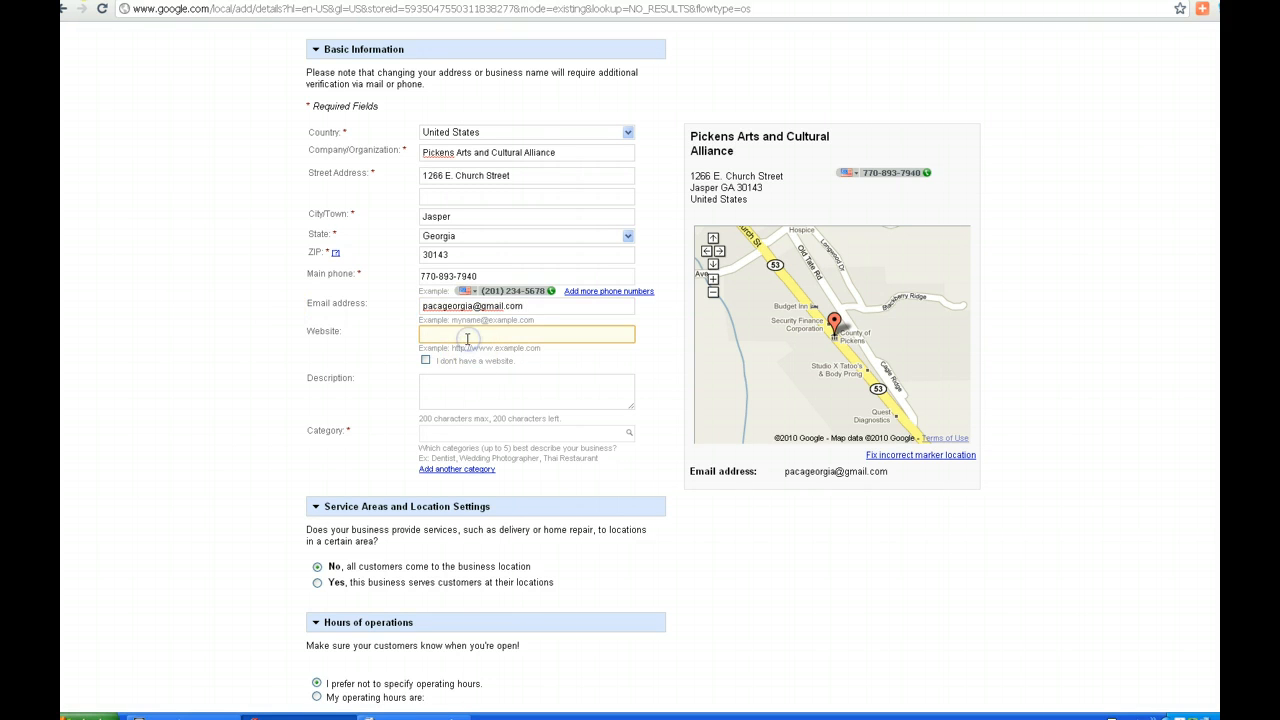
{"action": "type", "text": "http"}
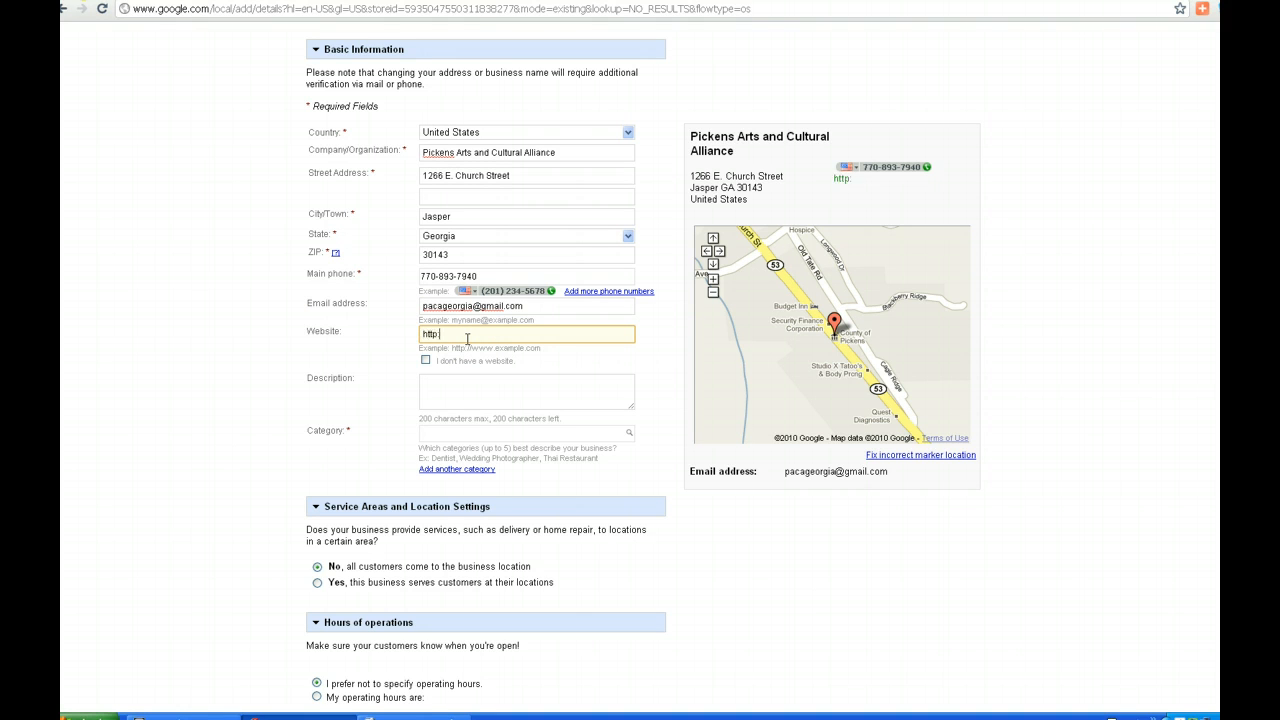
{"action": "type", "text": "://pickensart"}
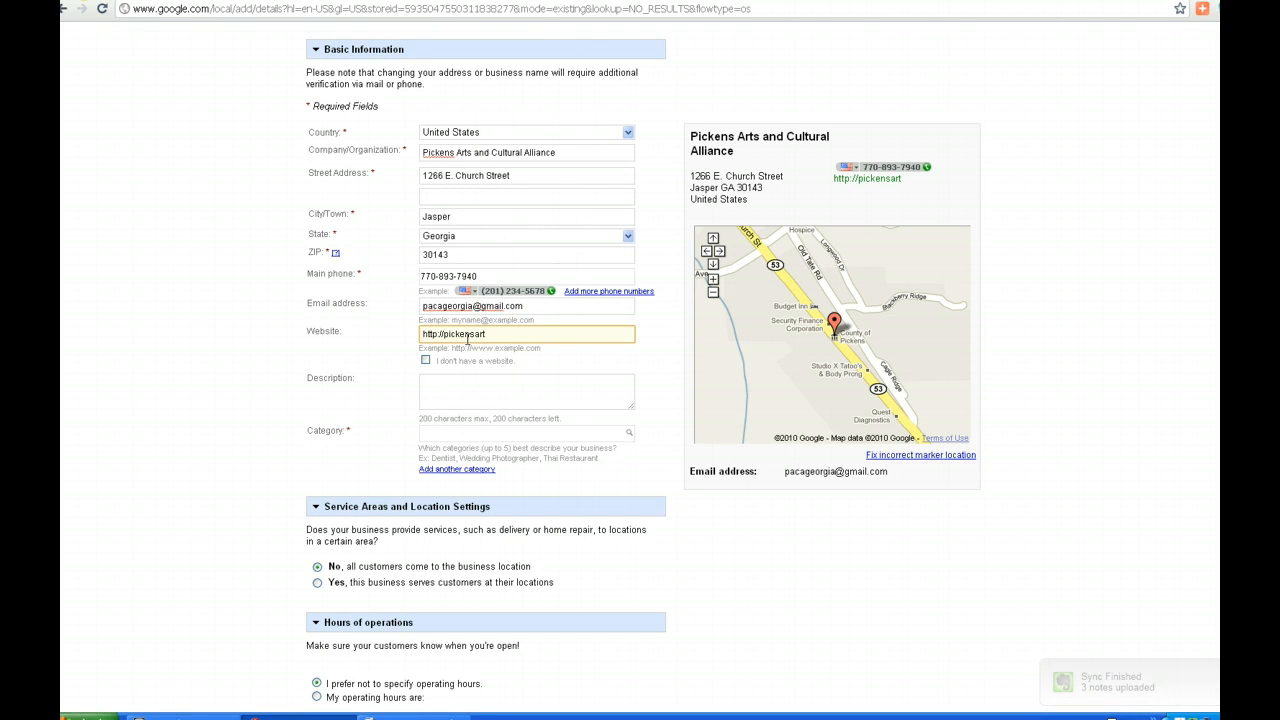
{"action": "type", "text": "sandc"}
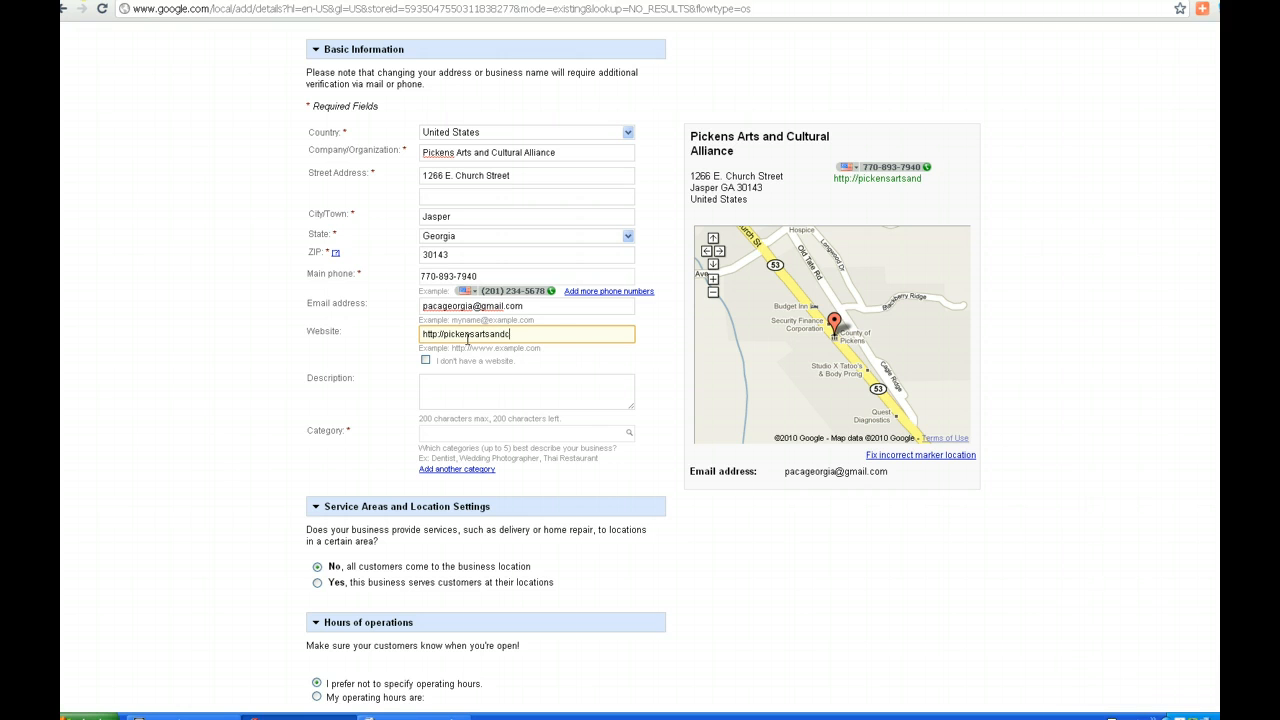
{"action": "type", "text": "ulturalalliance.org"}
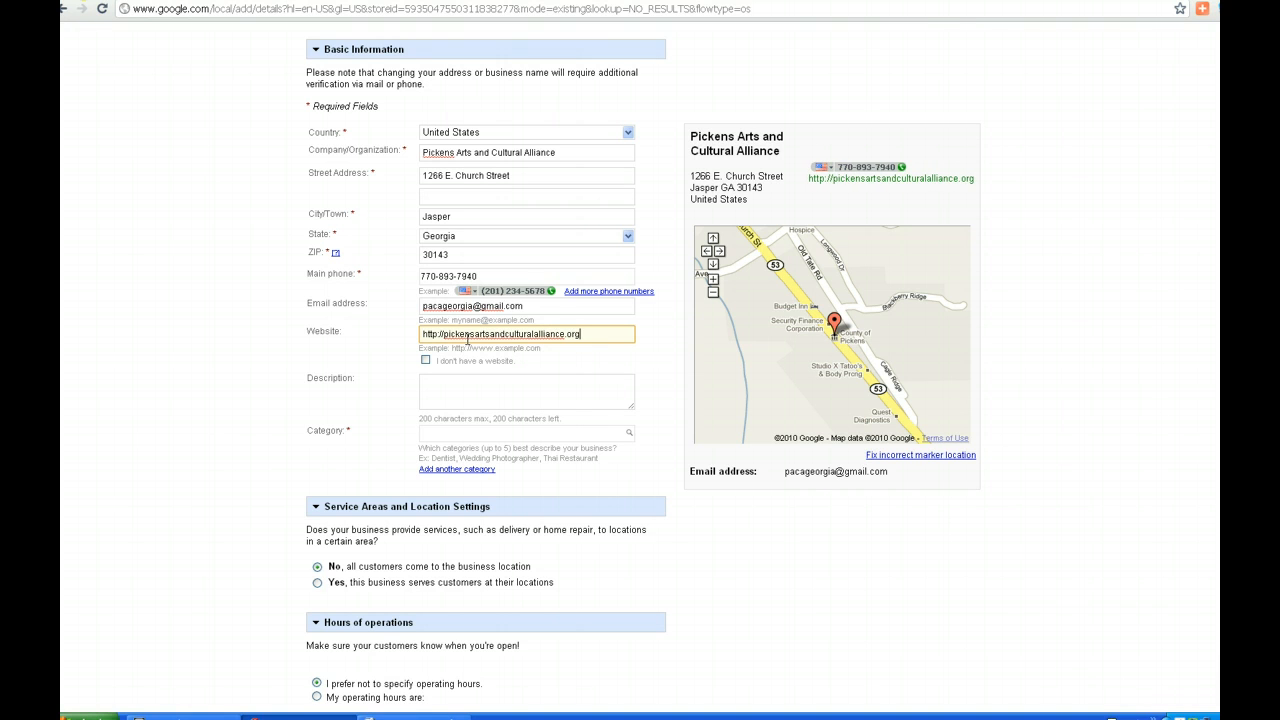
{"action": "left_click", "coordinate": [490, 338]}
{"action": "left_click", "coordinate": [476, 389]}
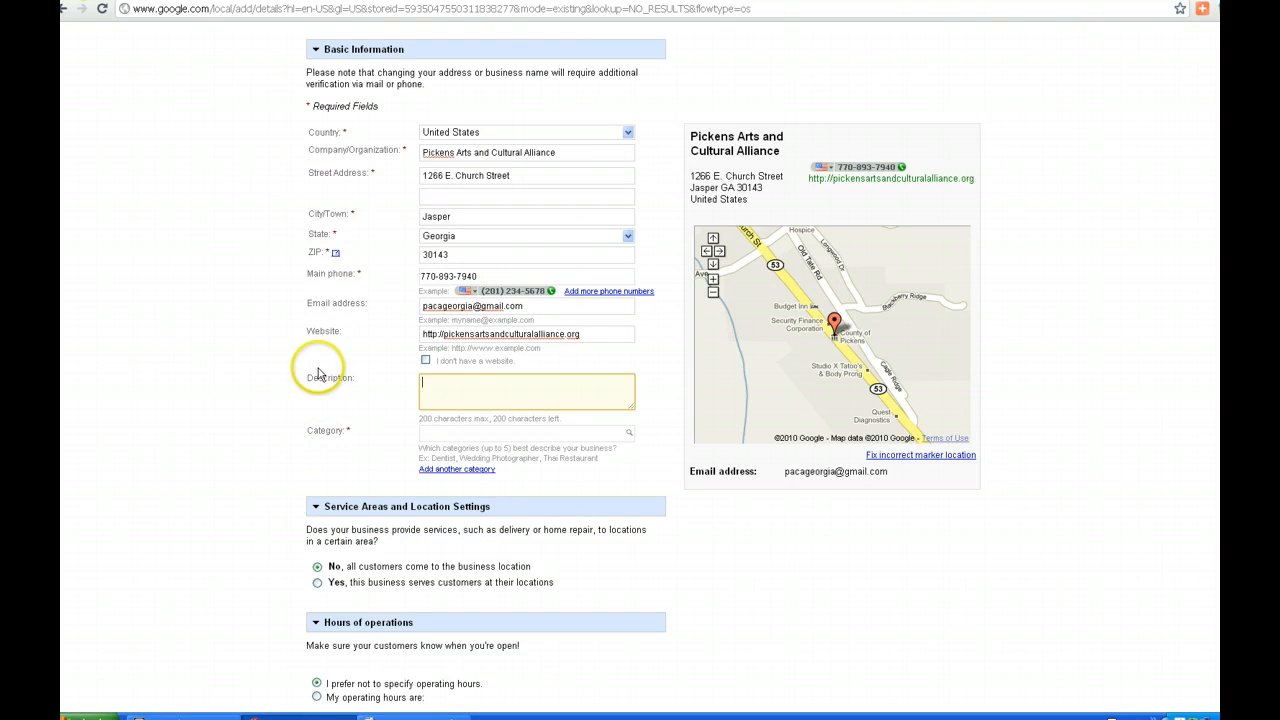
Paste the prepared PACA description about arts, culture and historic preservation into Description
{"action": "left_click", "coordinate": [452, 391]}
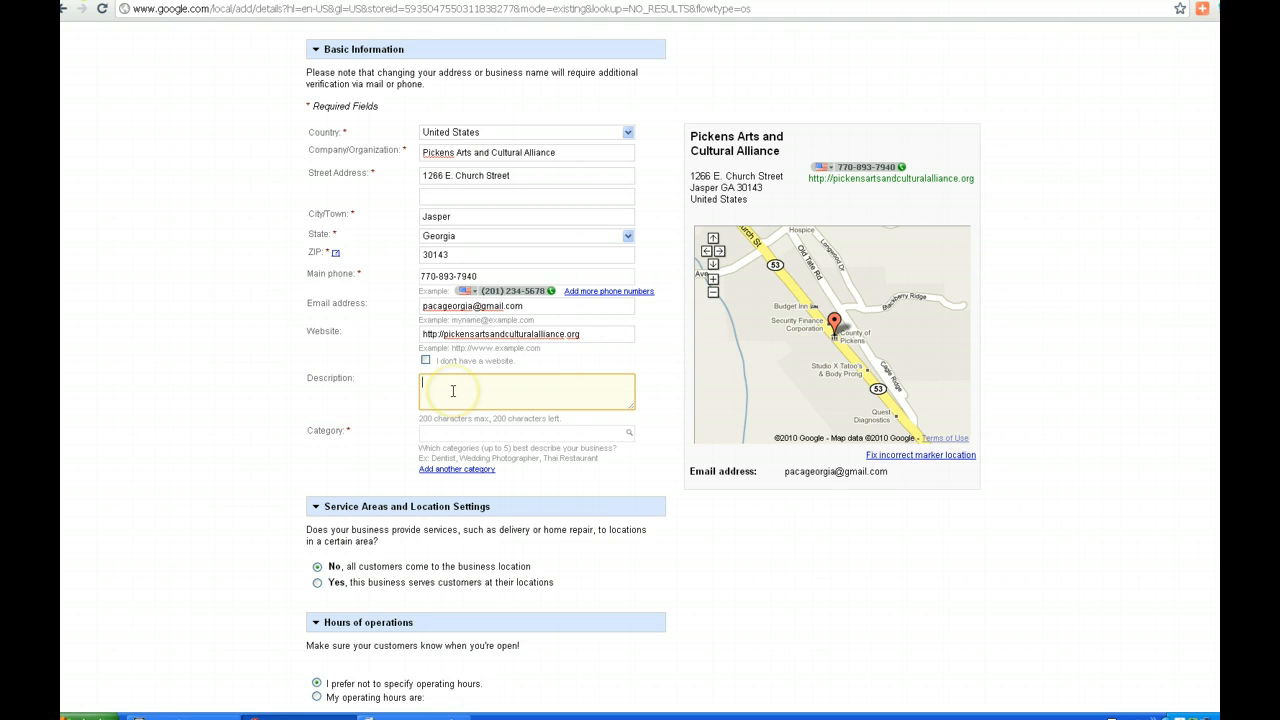
{"action": "right_click", "coordinate": [452, 390]}
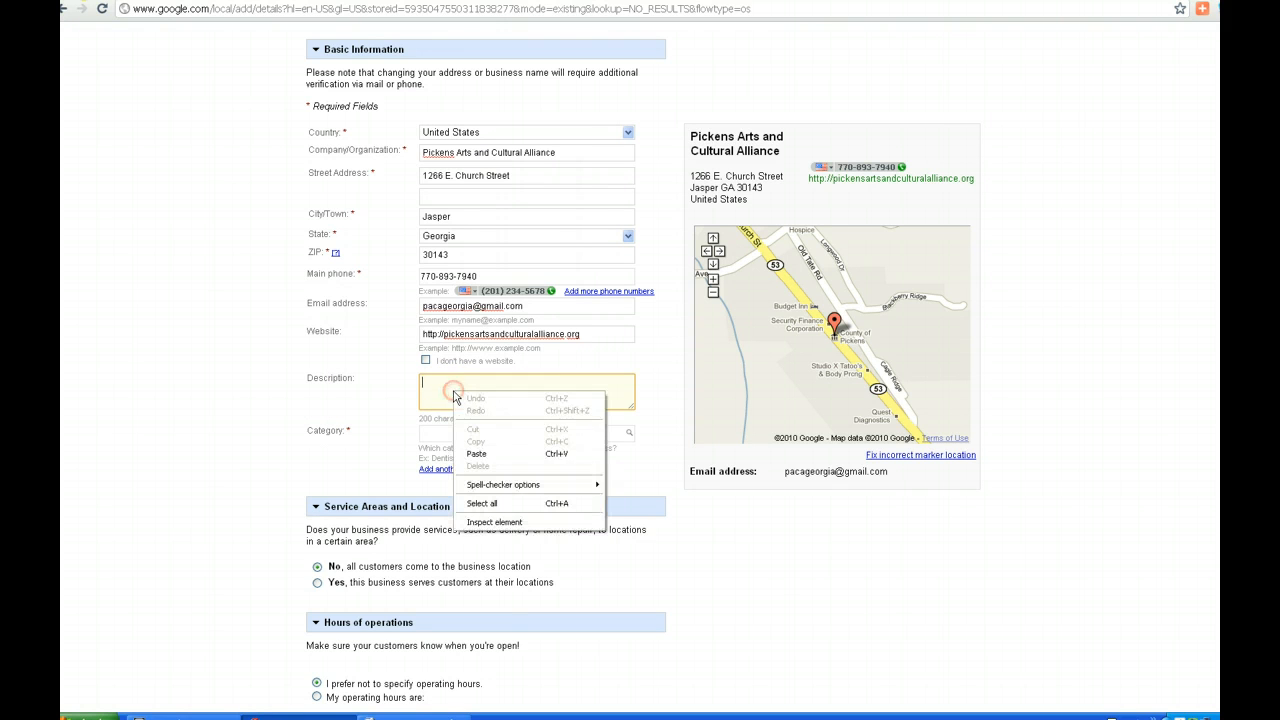
{"action": "left_click", "coordinate": [494, 455]}
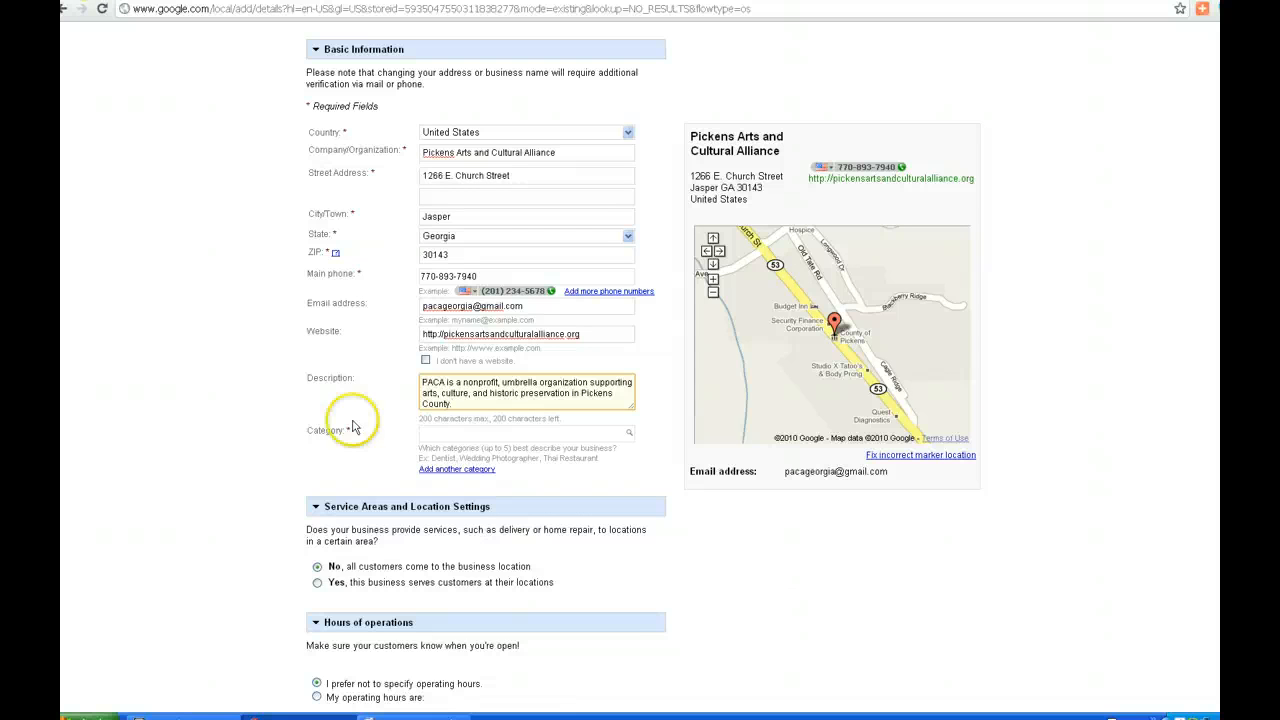
{"action": "left_click", "coordinate": [446, 434]}
{"action": "left_click", "coordinate": [229, 442]}
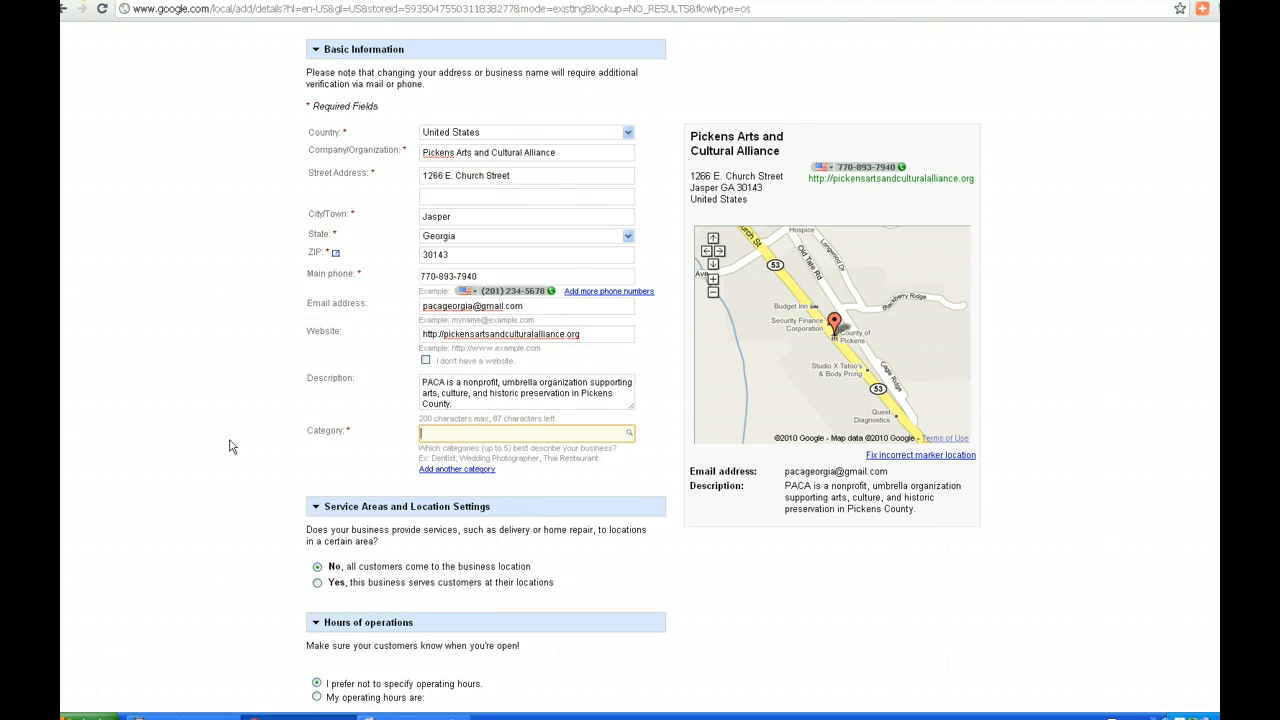
Choose Non-Profit Organization, then add Volunteer Organization and Arts Organization as extra categories
{"action": "type", "text": "Non"}
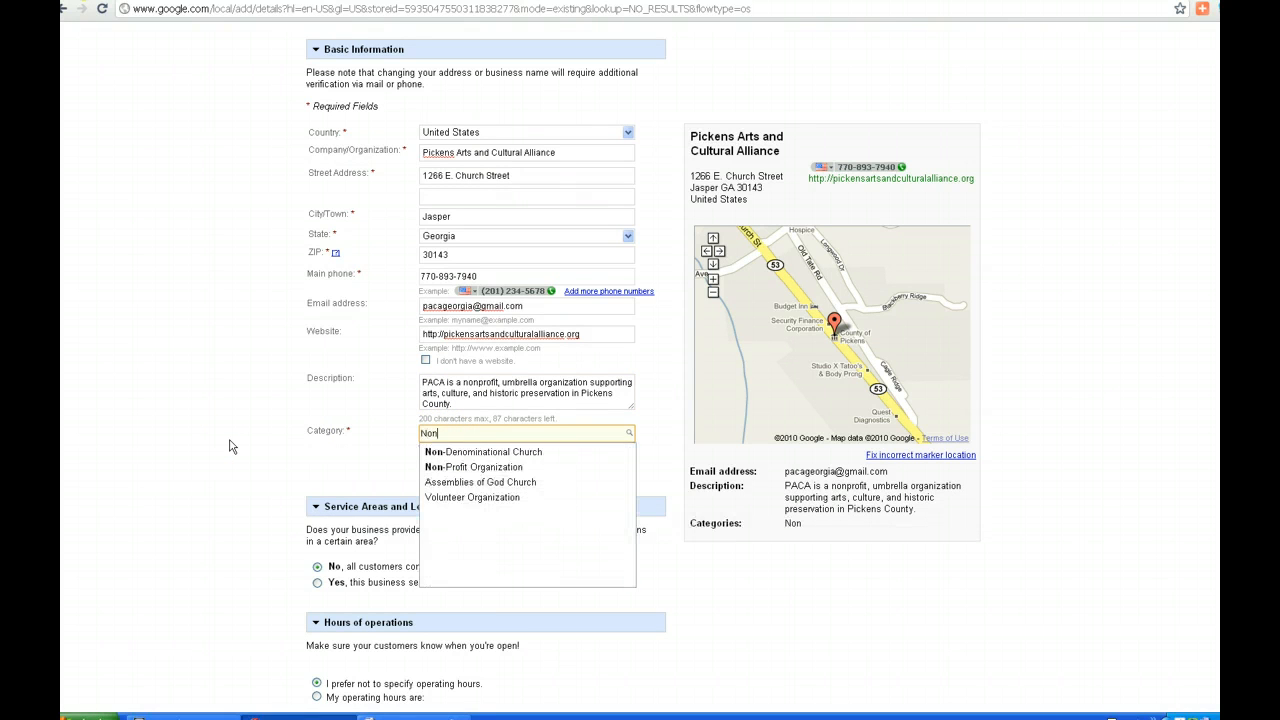
{"action": "left_click", "coordinate": [234, 443]}
{"action": "left_click", "coordinate": [444, 472]}
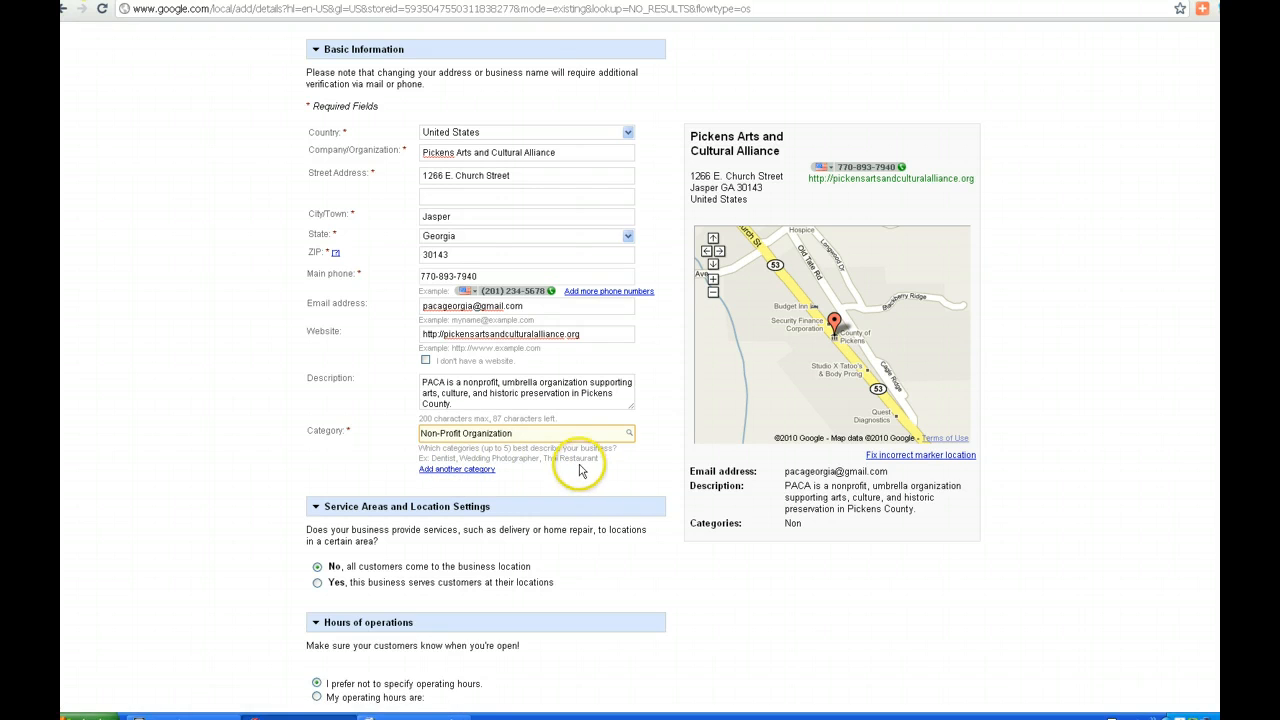
{"action": "left_click", "coordinate": [455, 469]}
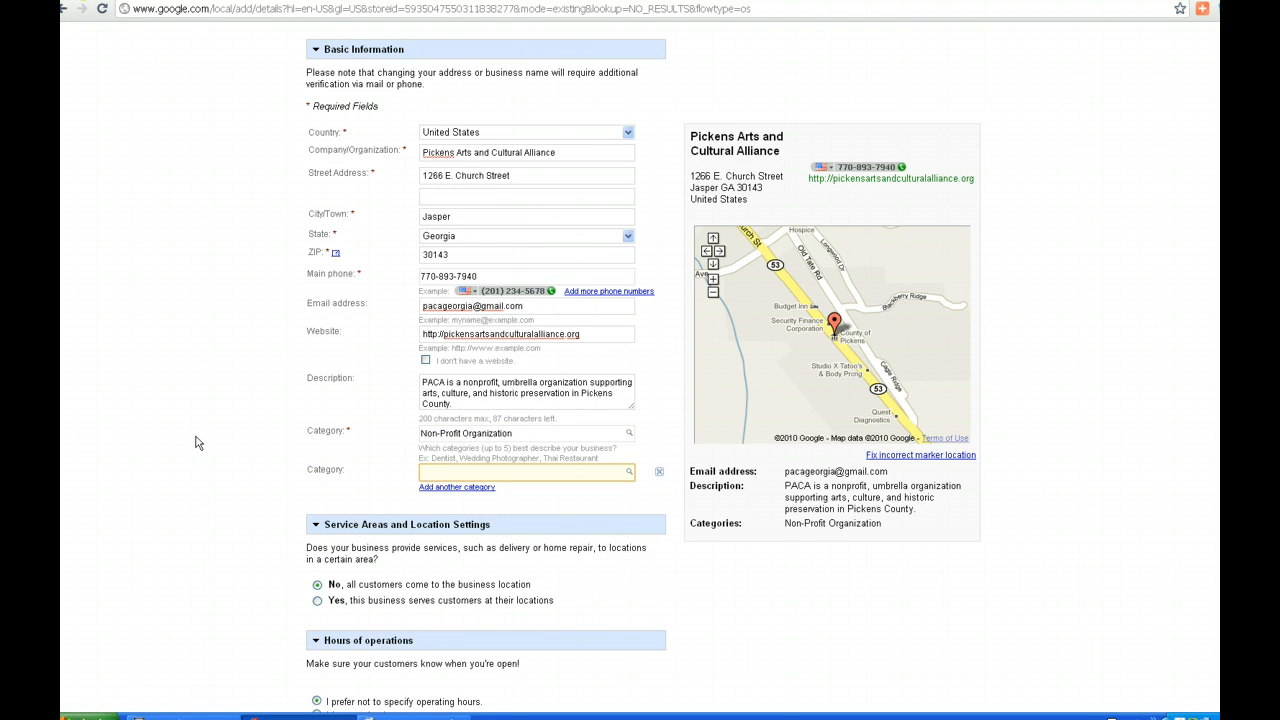
{"action": "type", "text": "volun"}
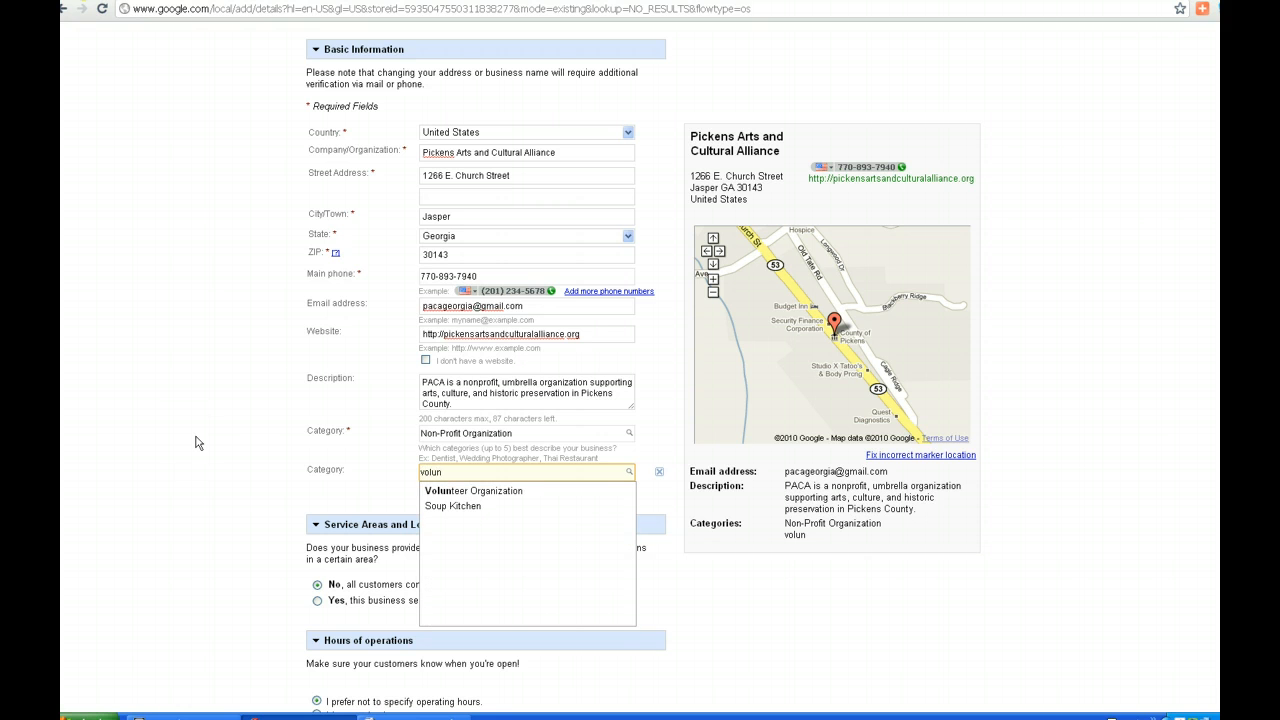
{"action": "left_click", "coordinate": [452, 491]}
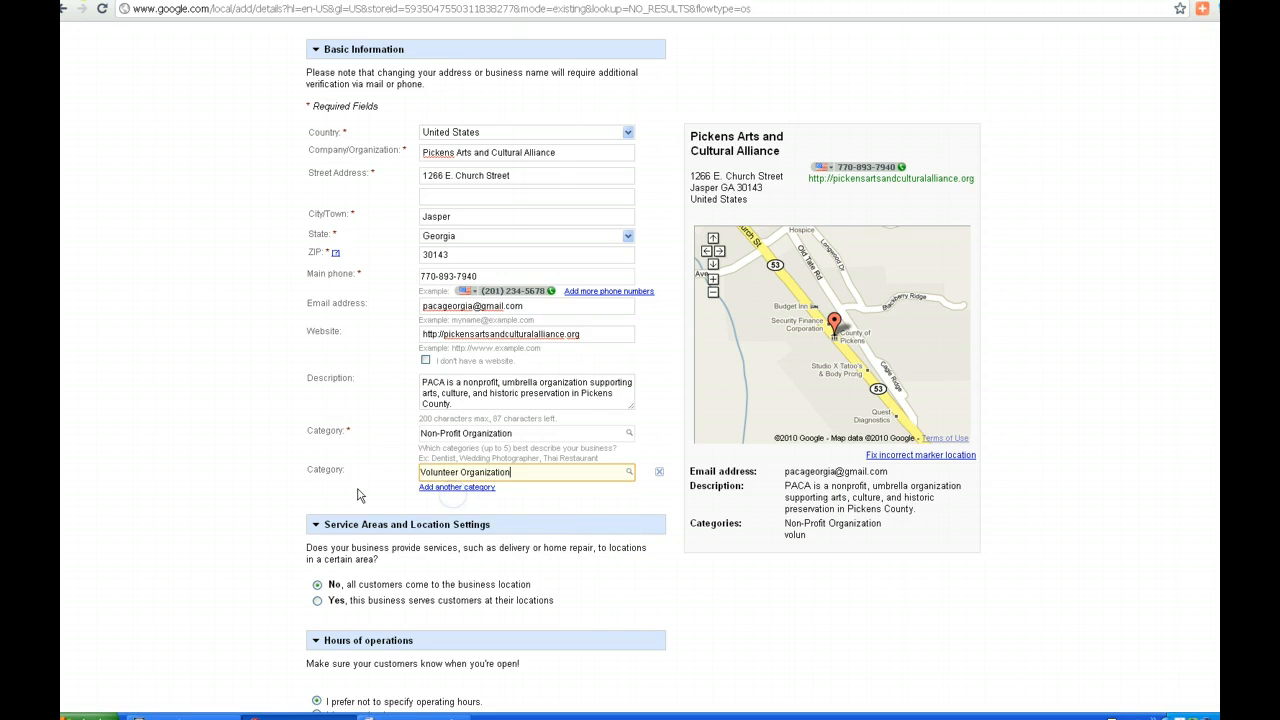
{"action": "left_click", "coordinate": [441, 488]}
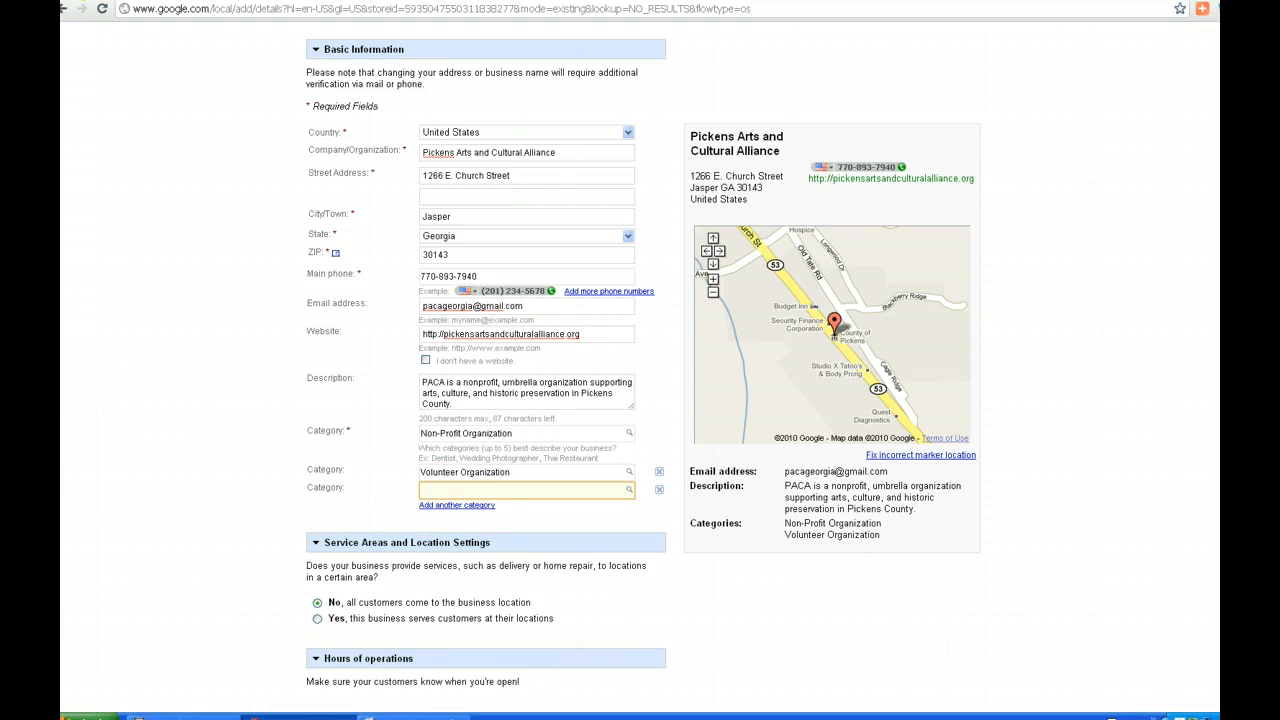
{"action": "type", "text": "Arts"}
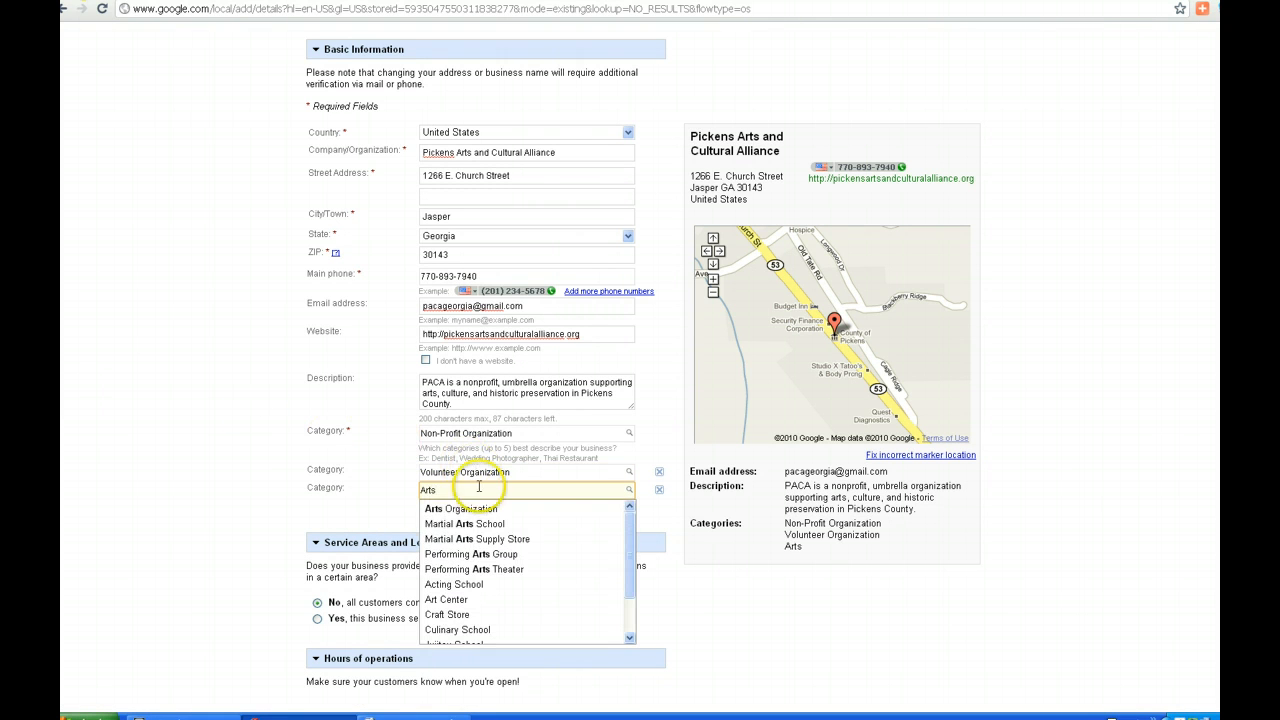
{"action": "left_click", "coordinate": [479, 516]}
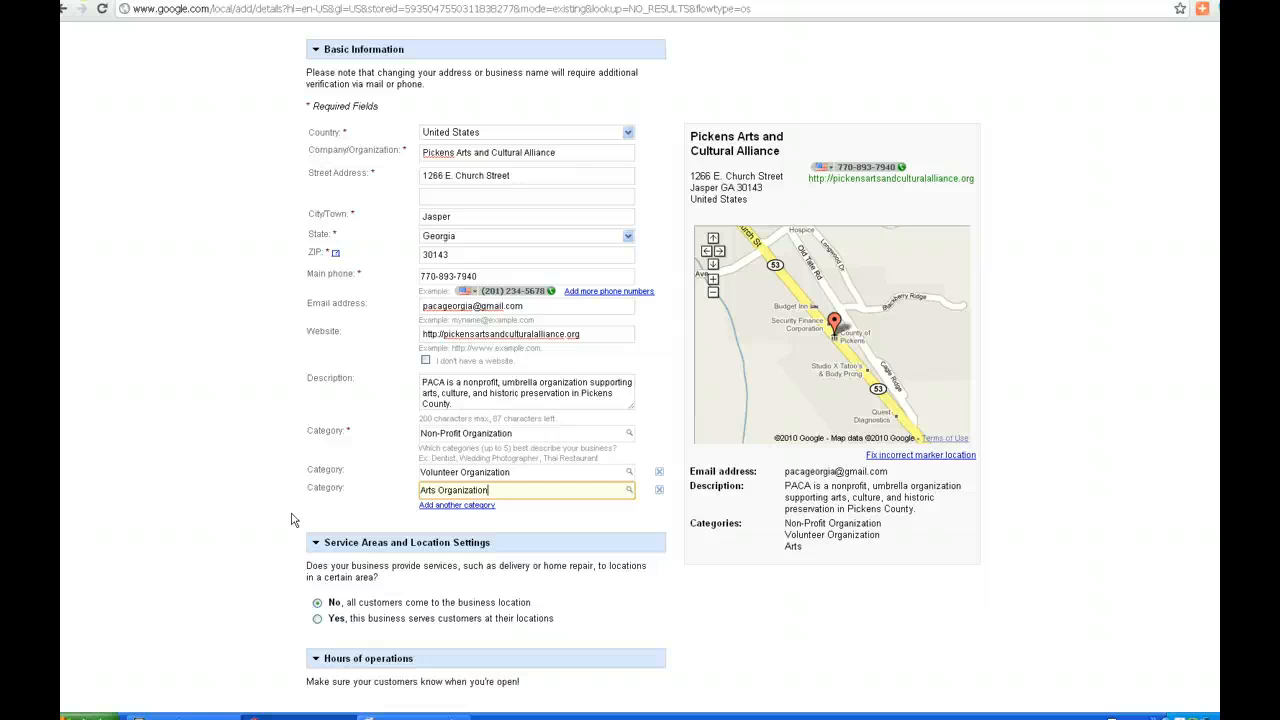
{"action": "left_click", "coordinate": [576, 495]}
{"action": "scroll", "coordinate": [640, 370], "scroll_direction": "down", "scroll_amount": 4}
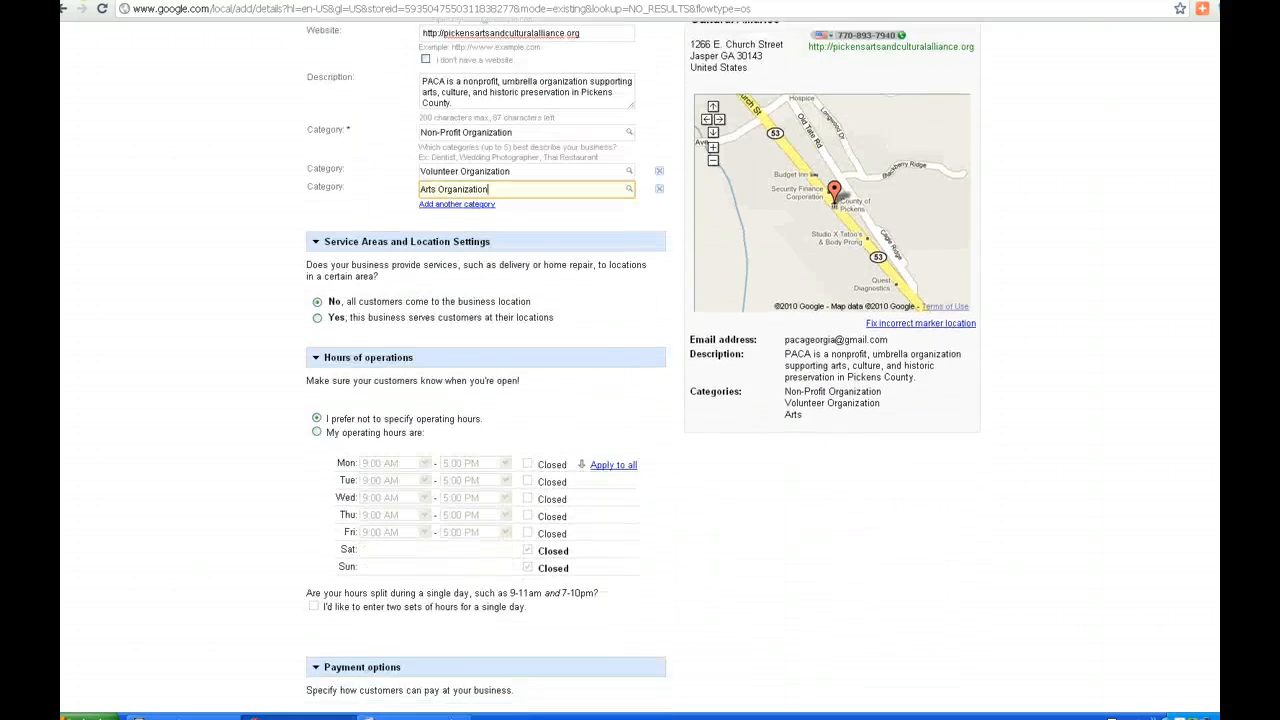
{"action": "scroll", "coordinate": [640, 370], "scroll_direction": "down", "scroll_amount": 1}
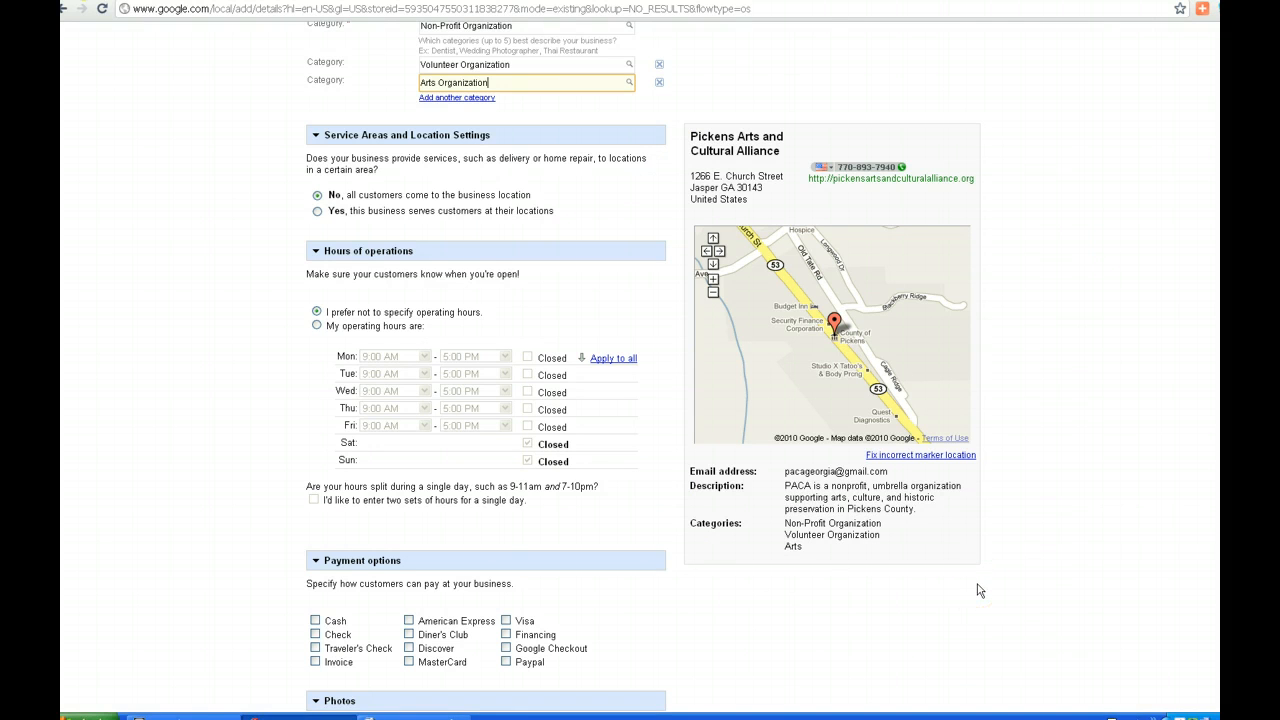
{"action": "left_click", "coordinate": [1018, 570]}
Try Monday hours of 9:30 AM to 4:00 PM and copy them to the other weekdays
{"action": "left_click", "coordinate": [317, 326]}
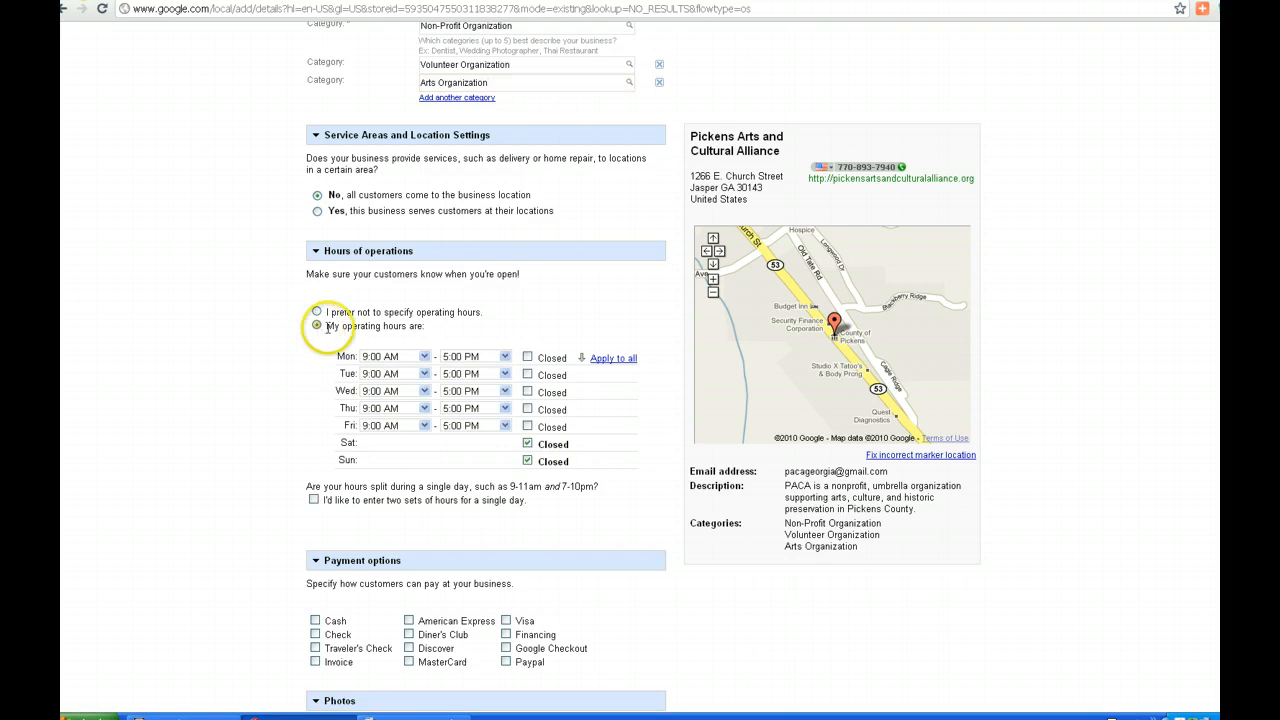
{"action": "left_click", "coordinate": [424, 376]}
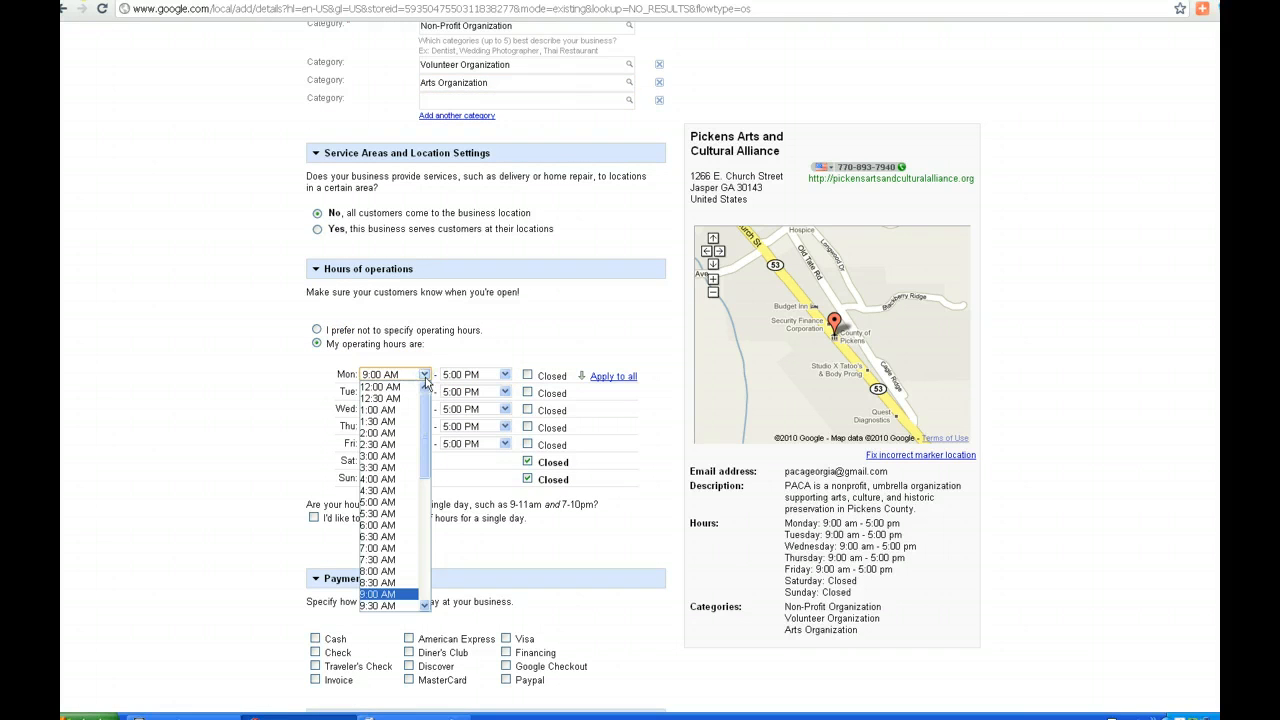
{"action": "left_click", "coordinate": [410, 606]}
{"action": "left_click", "coordinate": [505, 375]}
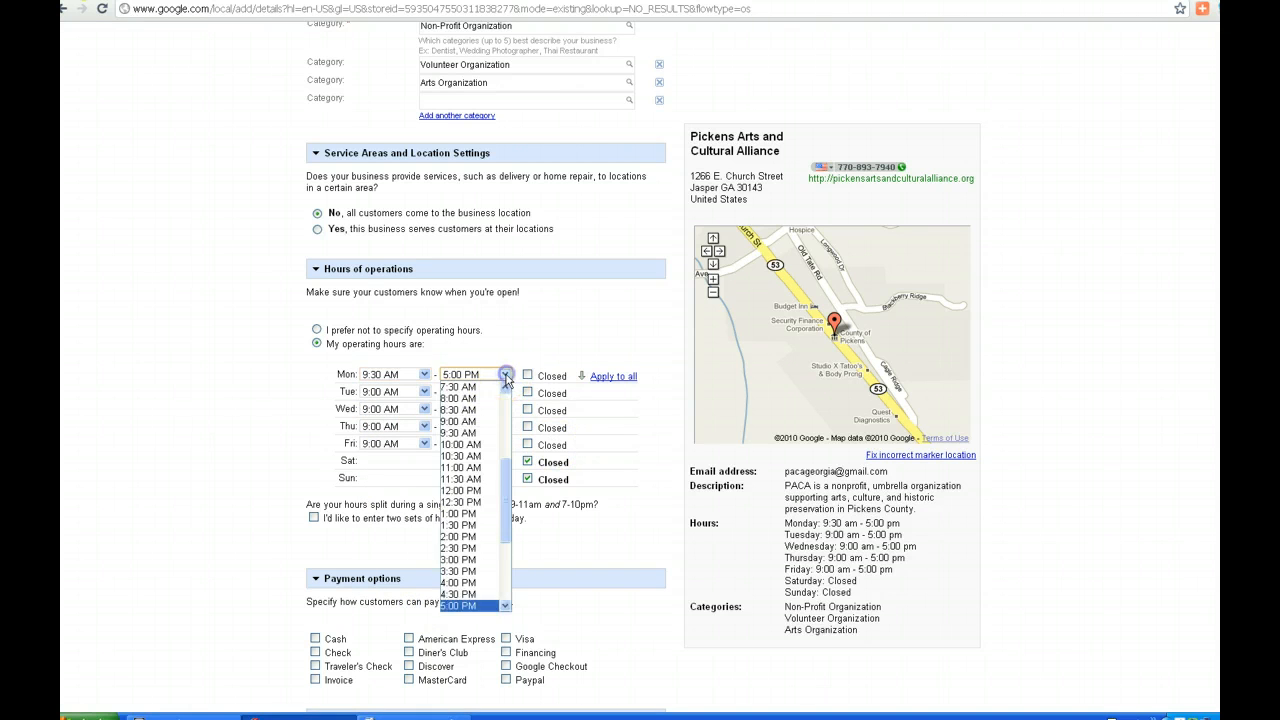
{"action": "left_click", "coordinate": [482, 583]}
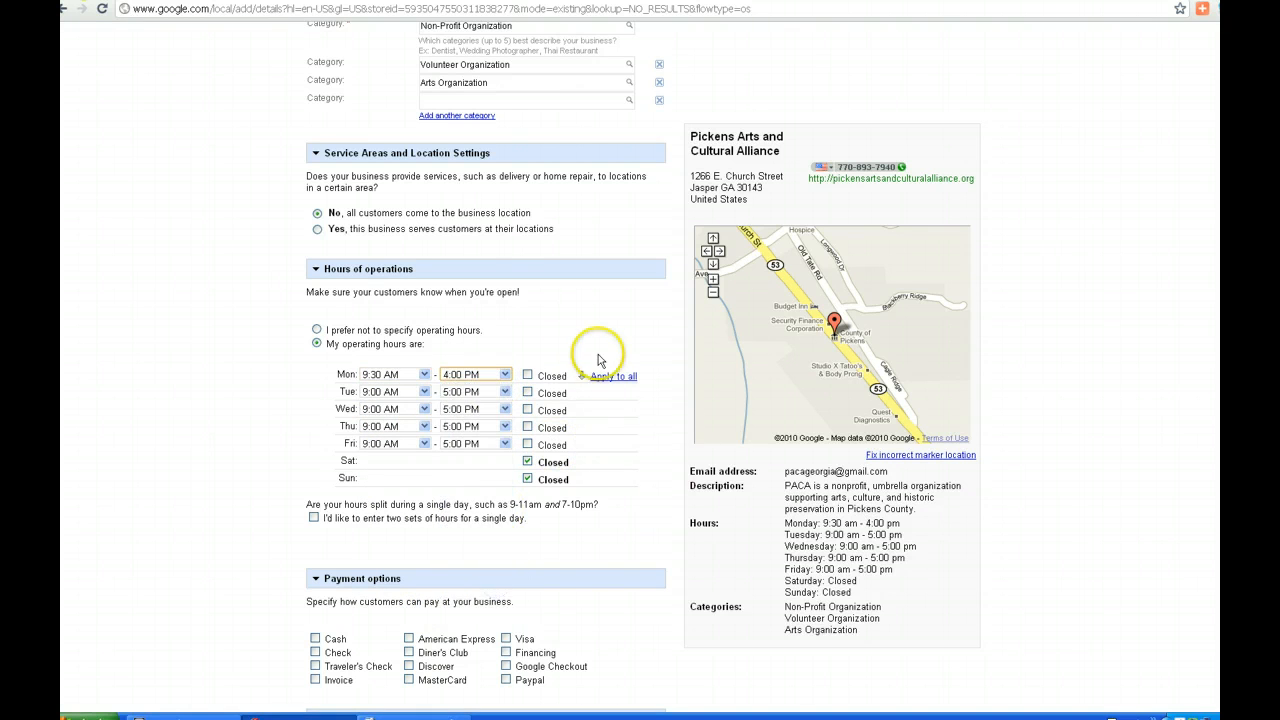
{"action": "scroll", "coordinate": [580, 260], "scroll_direction": "down", "scroll_amount": 1}
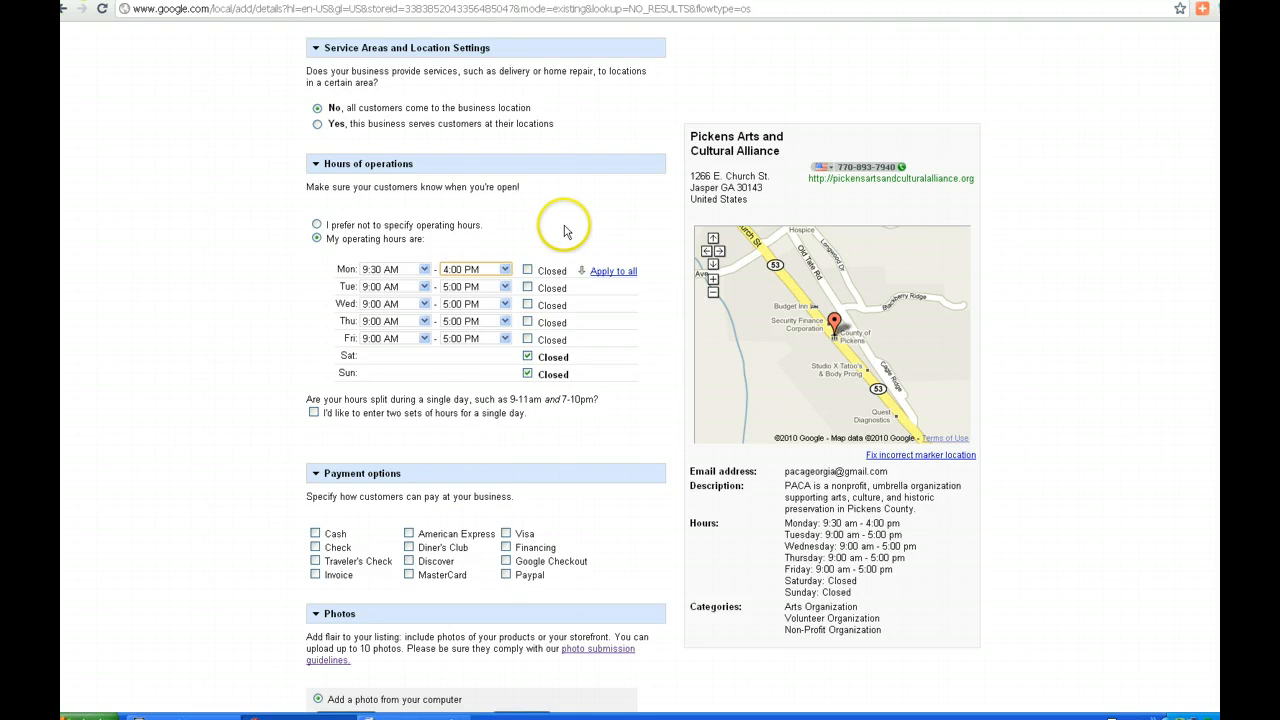
{"action": "left_click", "coordinate": [621, 274]}
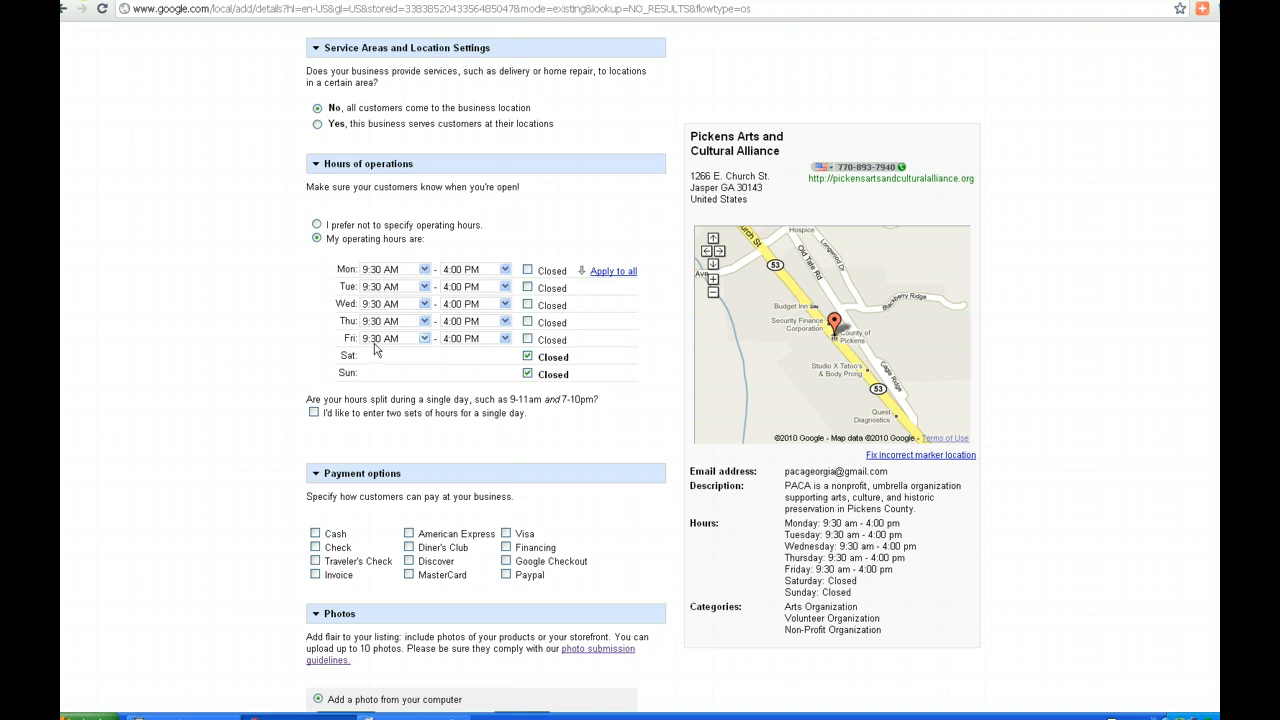
Try Saturday, Monday-closed and two-sets-of-hours options, then leave operating hours unspecified
{"action": "left_click", "coordinate": [528, 357]}
{"action": "left_click", "coordinate": [527, 270]}
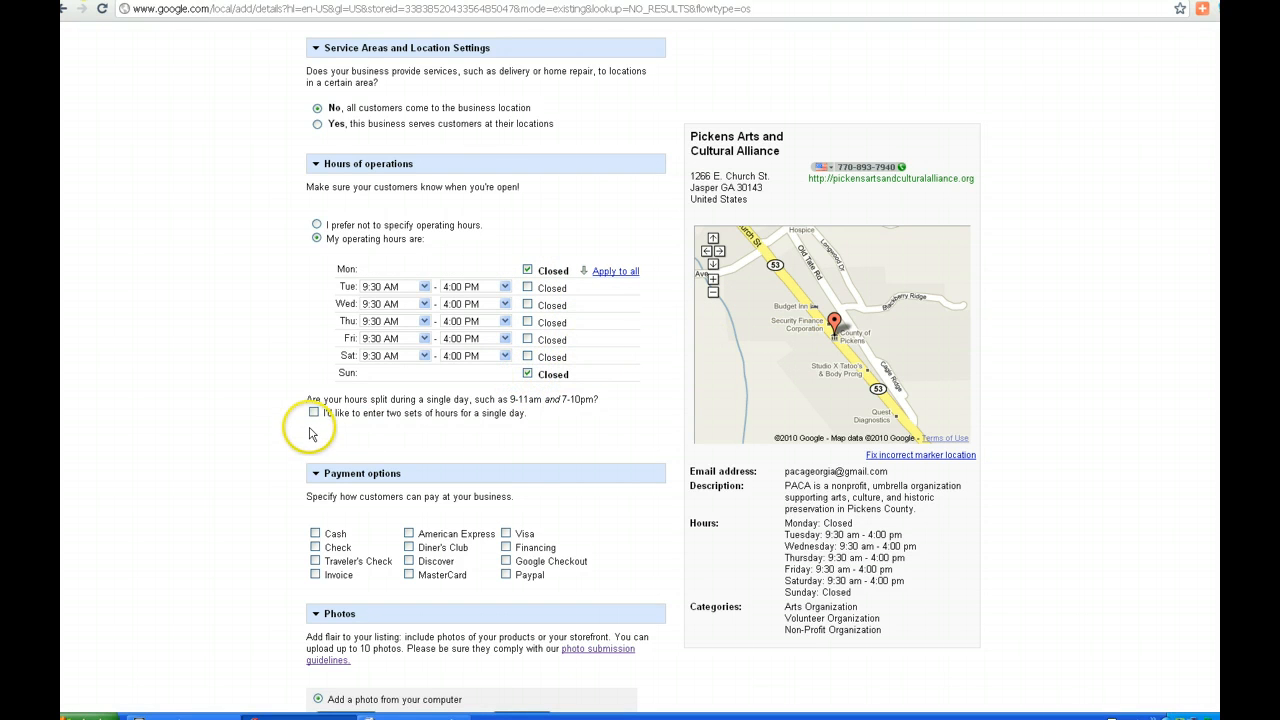
{"action": "left_click", "coordinate": [313, 413]}
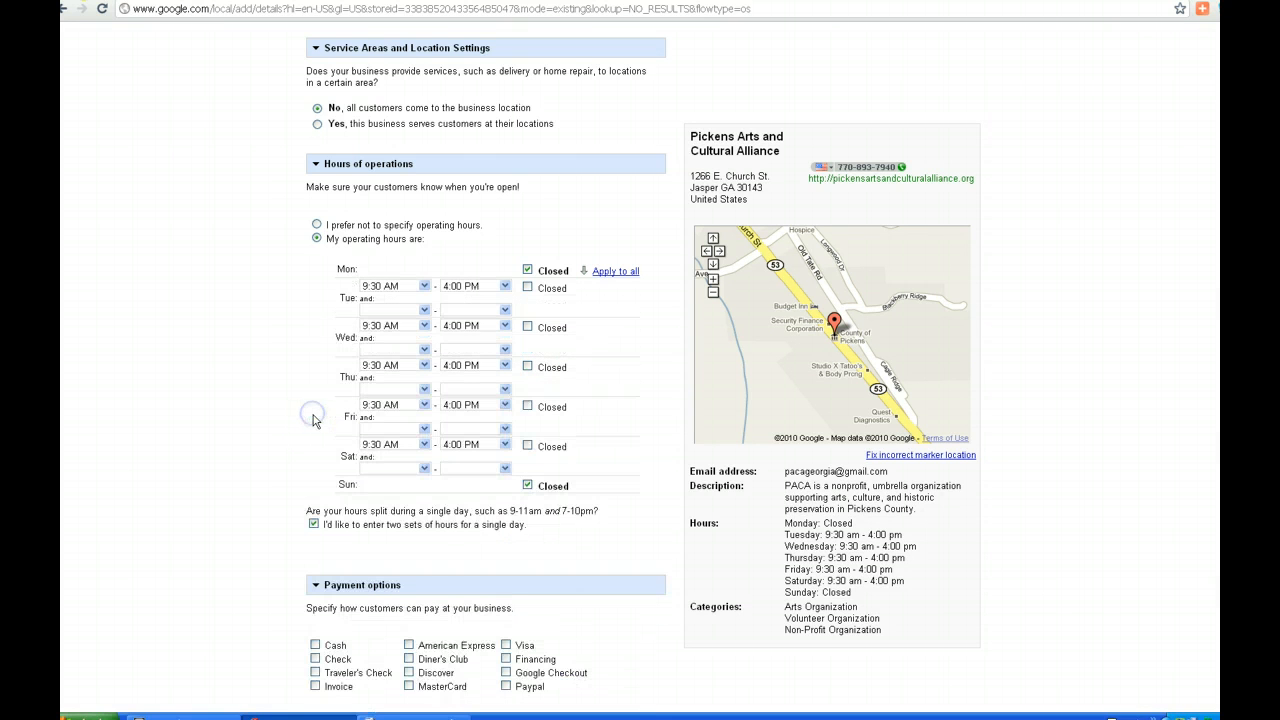
{"action": "left_click", "coordinate": [313, 525]}
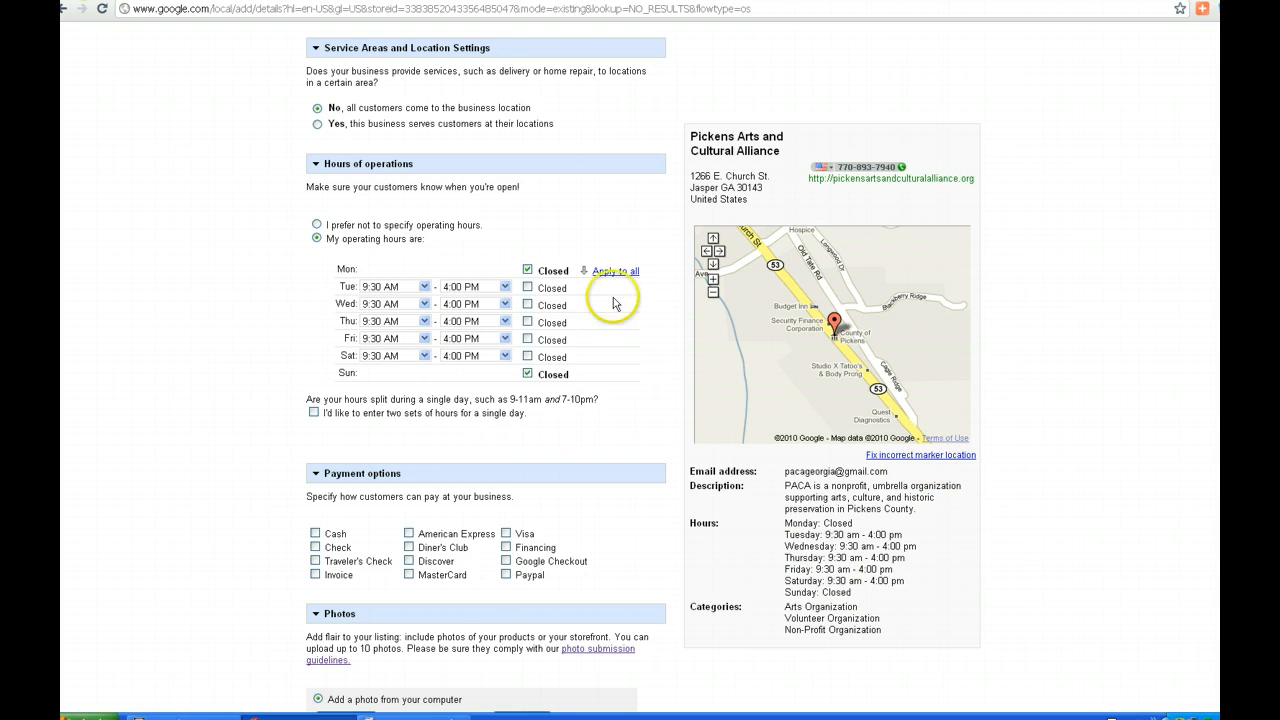
{"action": "left_click", "coordinate": [317, 226]}
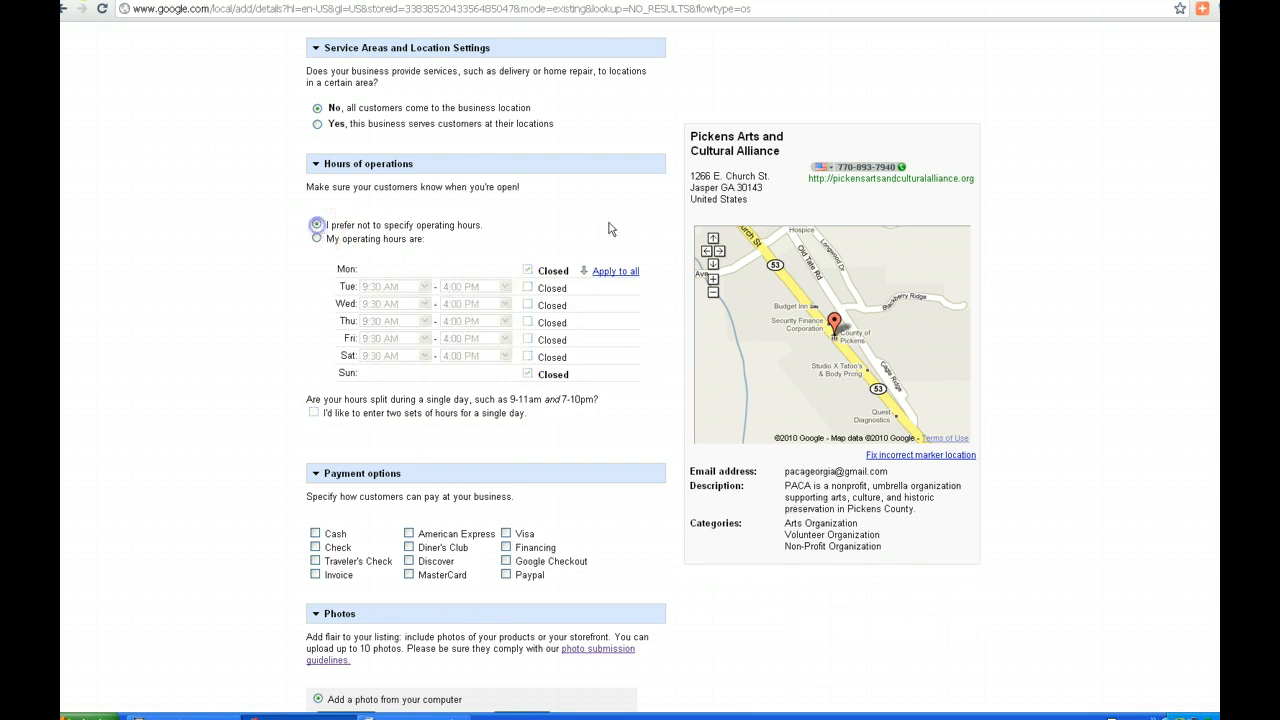
Tick Paypal, Cash, Check and Invoice as accepted payment types
{"action": "scroll", "coordinate": [1200, 345], "scroll_direction": "down", "scroll_amount": 5}
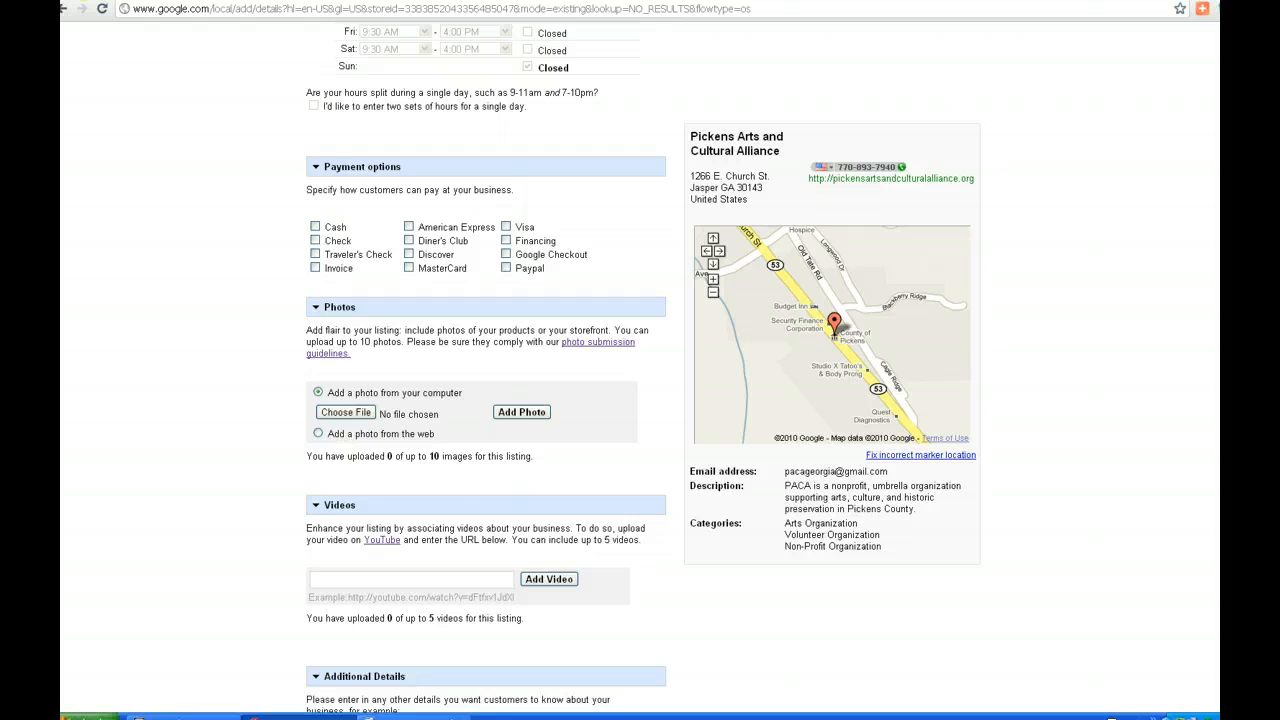
{"action": "scroll", "coordinate": [644, 367], "scroll_direction": "down", "scroll_amount": 2}
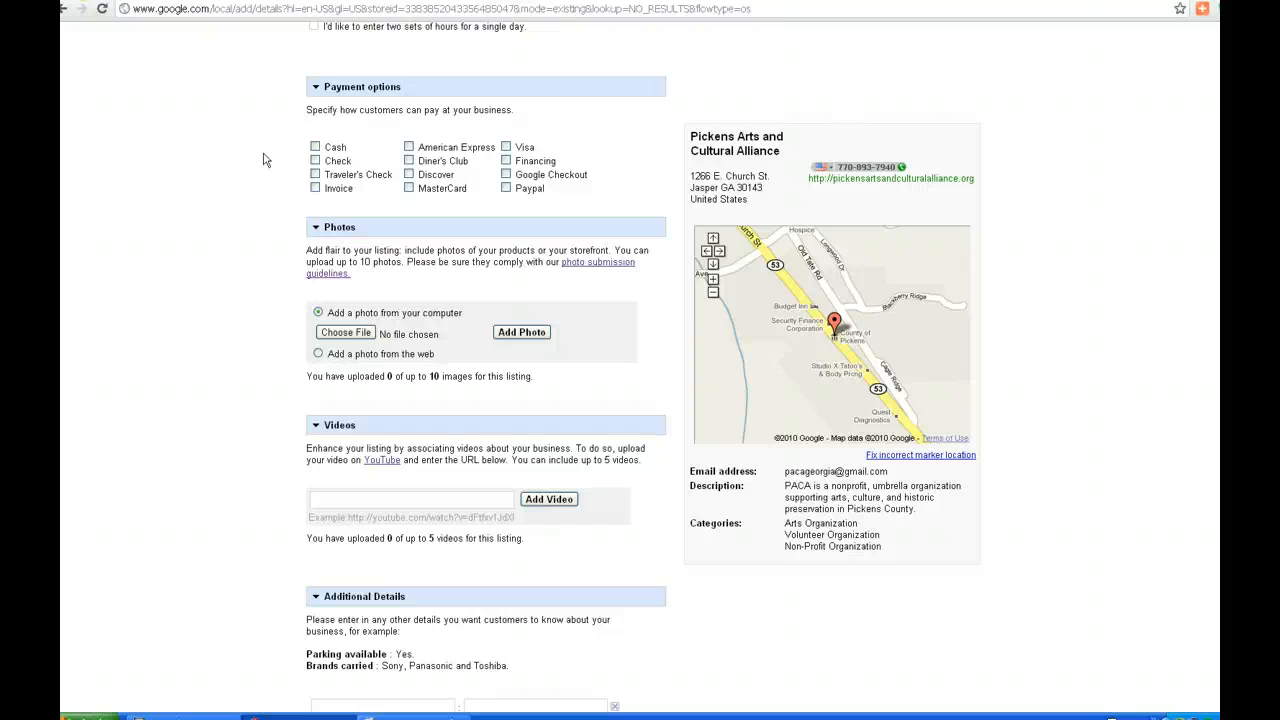
{"action": "left_click", "coordinate": [258, 157]}
{"action": "left_click", "coordinate": [278, 161]}
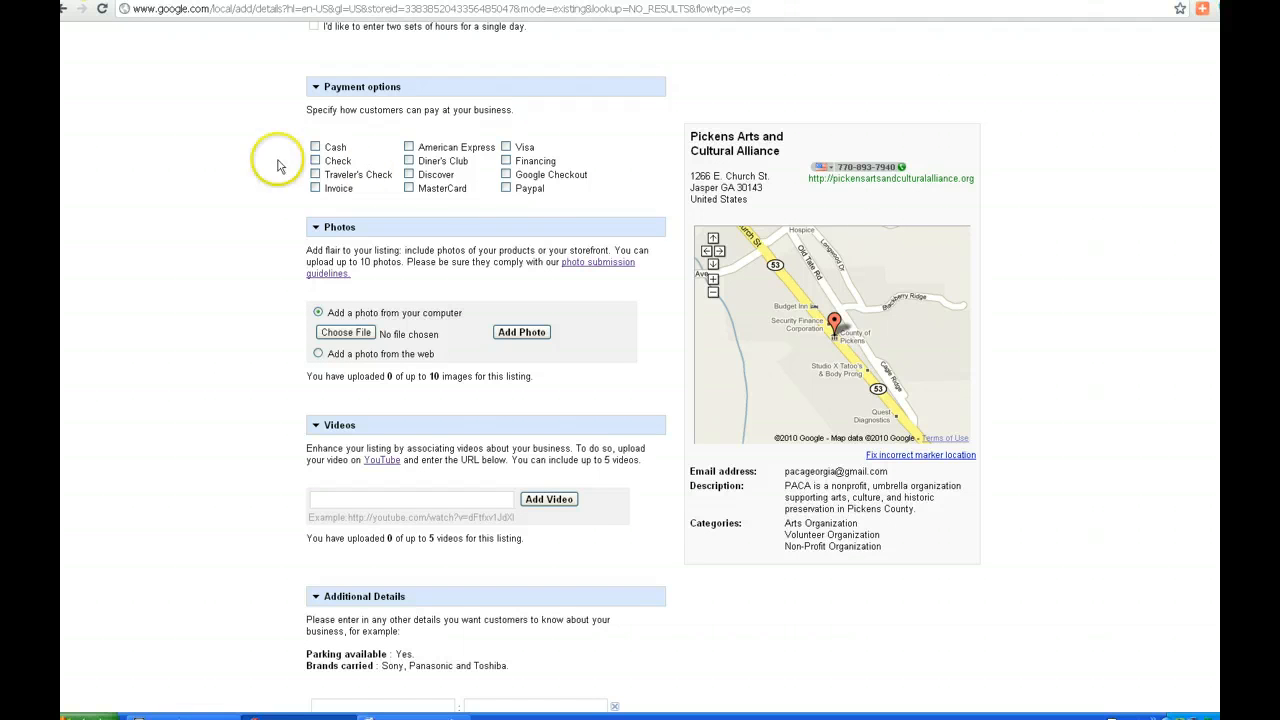
{"action": "left_click", "coordinate": [506, 188]}
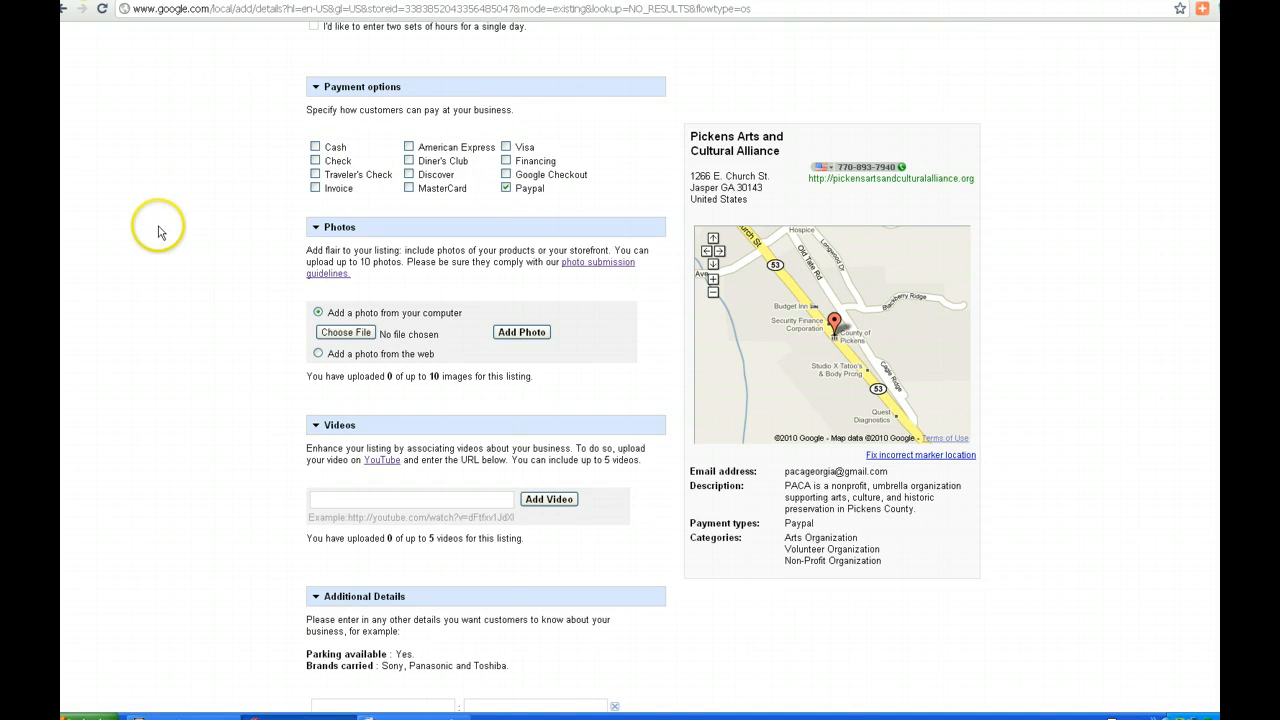
{"action": "left_click", "coordinate": [315, 147]}
{"action": "left_click", "coordinate": [315, 160]}
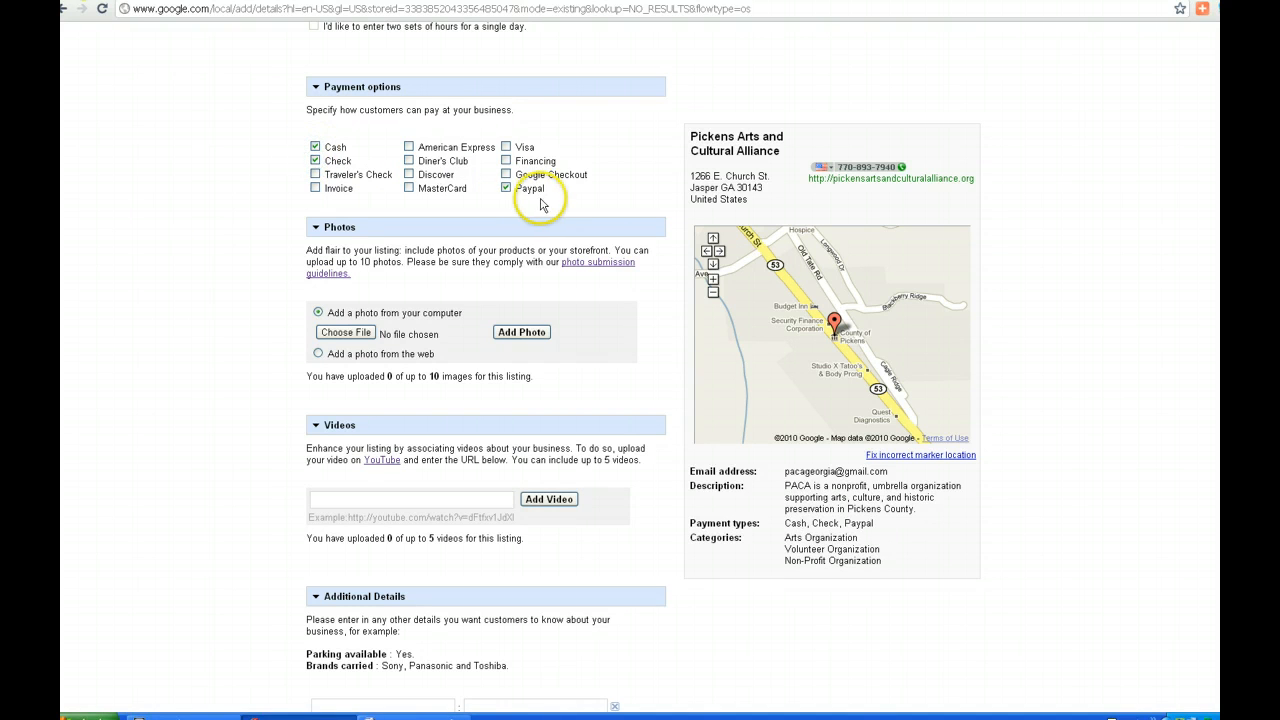
{"action": "left_click", "coordinate": [315, 189]}
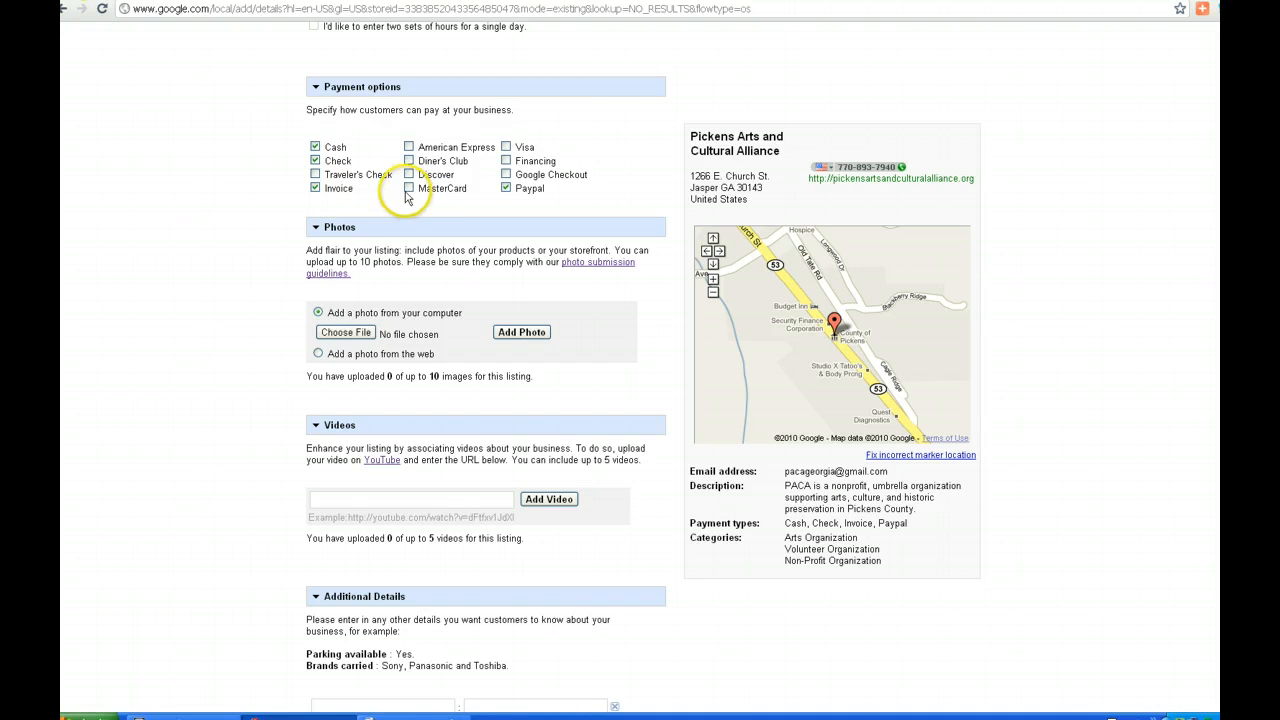
Untick Cash and Invoice so only Check and Paypal remain accepted
{"action": "left_click", "coordinate": [505, 189]}
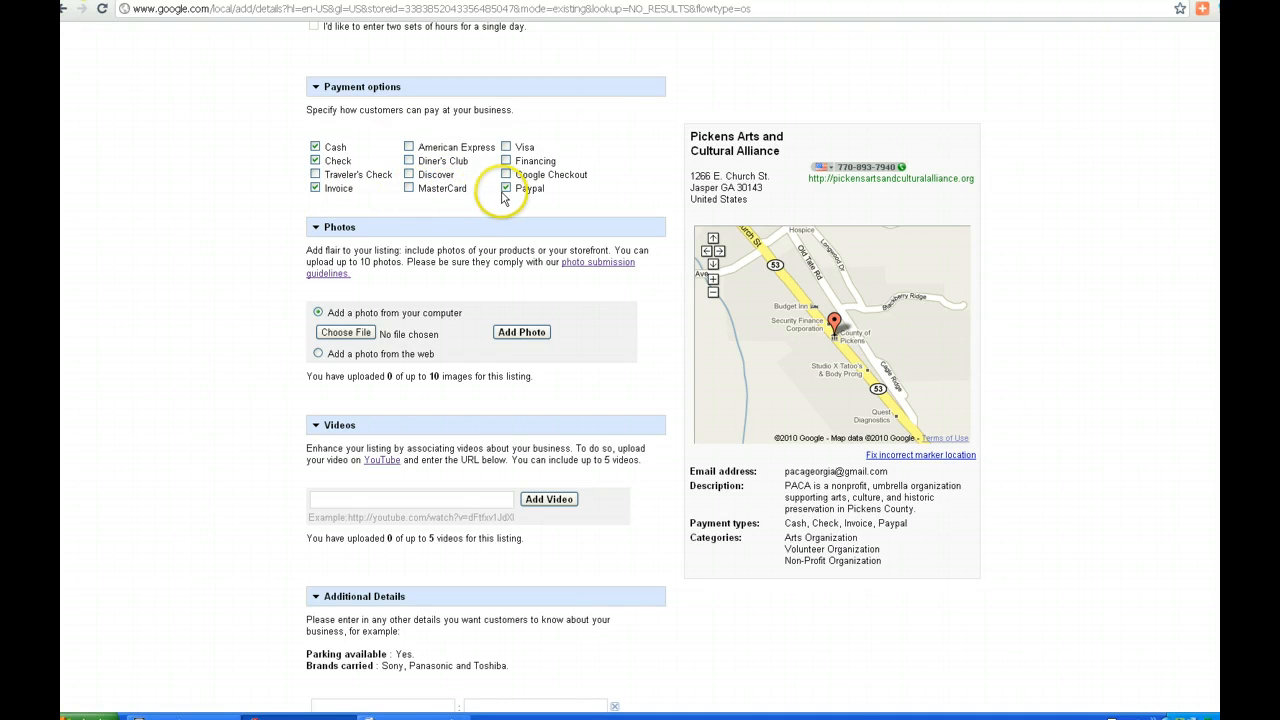
{"action": "left_click", "coordinate": [506, 189]}
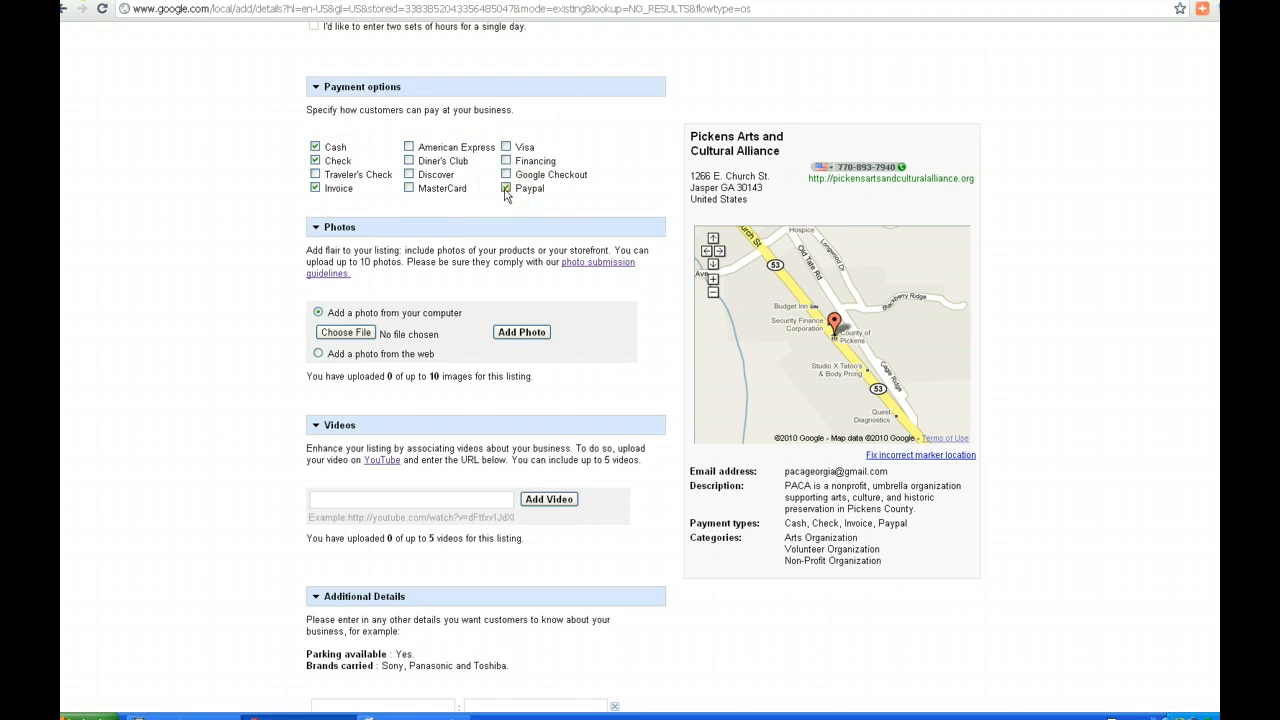
{"action": "left_click", "coordinate": [315, 147]}
{"action": "left_click", "coordinate": [315, 161]}
{"action": "left_click", "coordinate": [315, 188]}
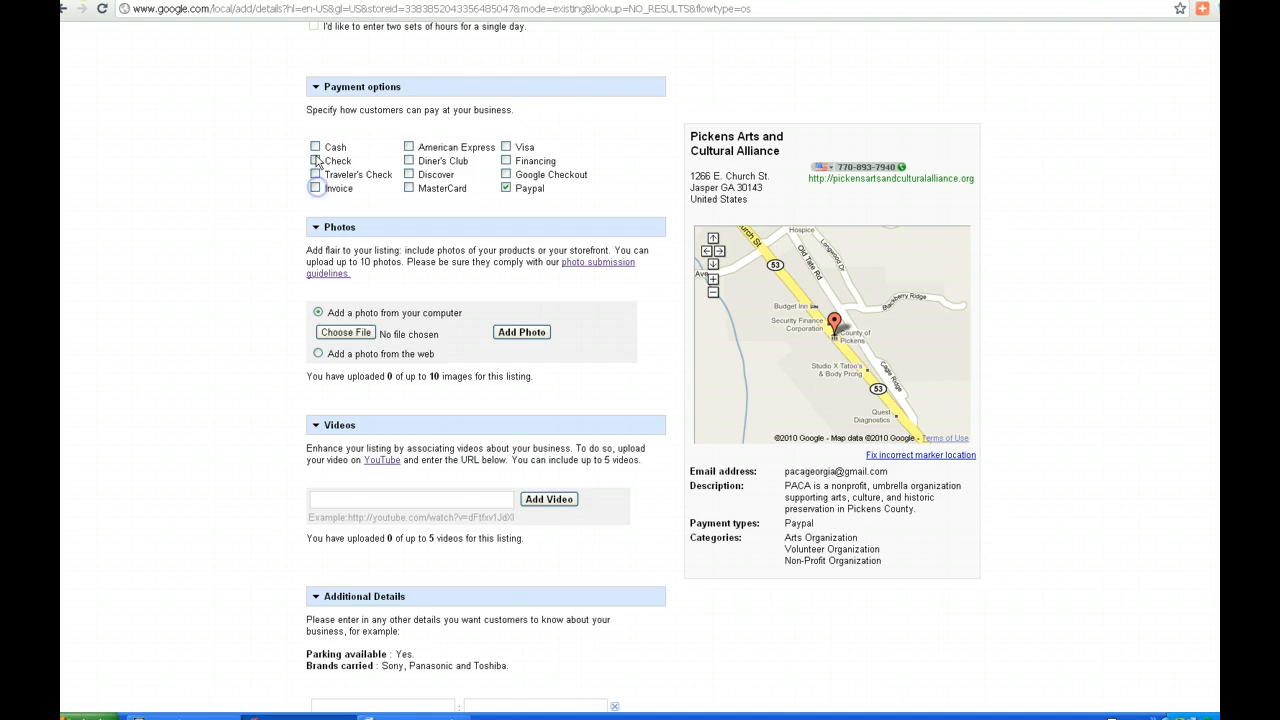
{"action": "left_click", "coordinate": [315, 161]}
{"action": "left_click", "coordinate": [224, 225]}
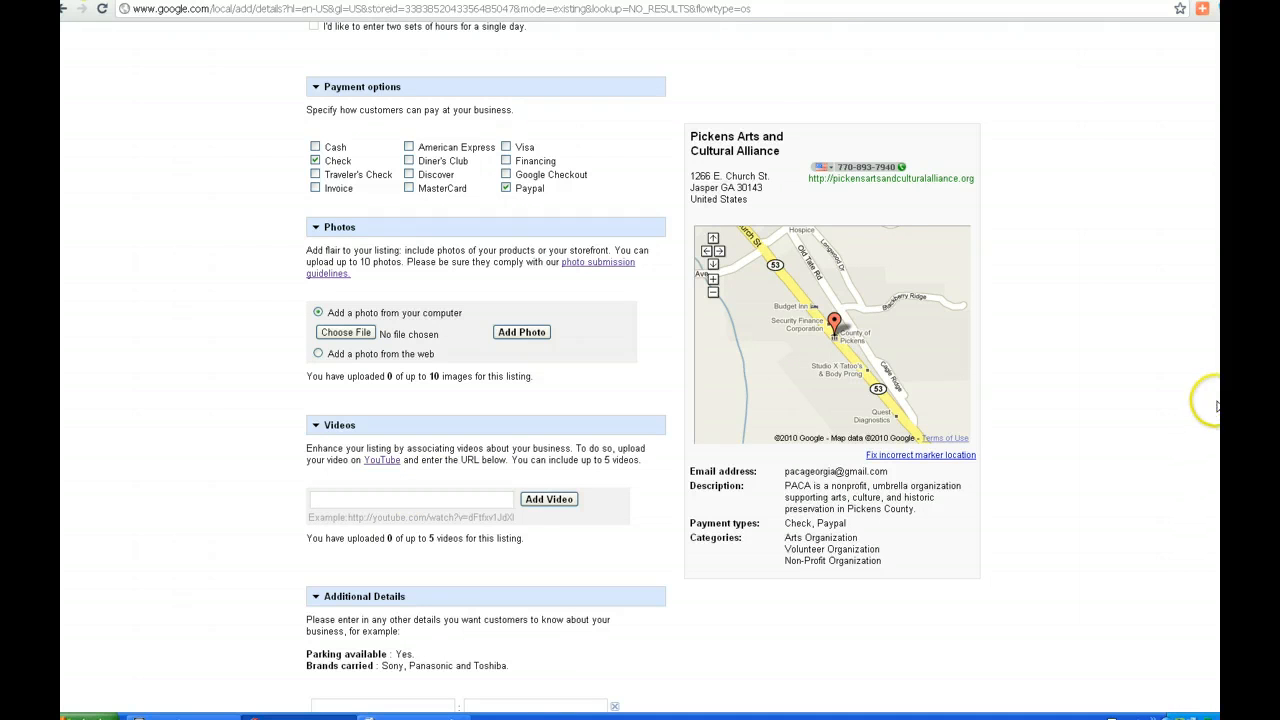
{"action": "scroll", "coordinate": [1210, 398], "scroll_direction": "down", "scroll_amount": 3}
Add detail 'Offering help to': 'Individuals and organizations, in the arts, culture and historic preservation'
{"action": "scroll", "coordinate": [643, 367], "scroll_direction": "down", "scroll_amount": 1}
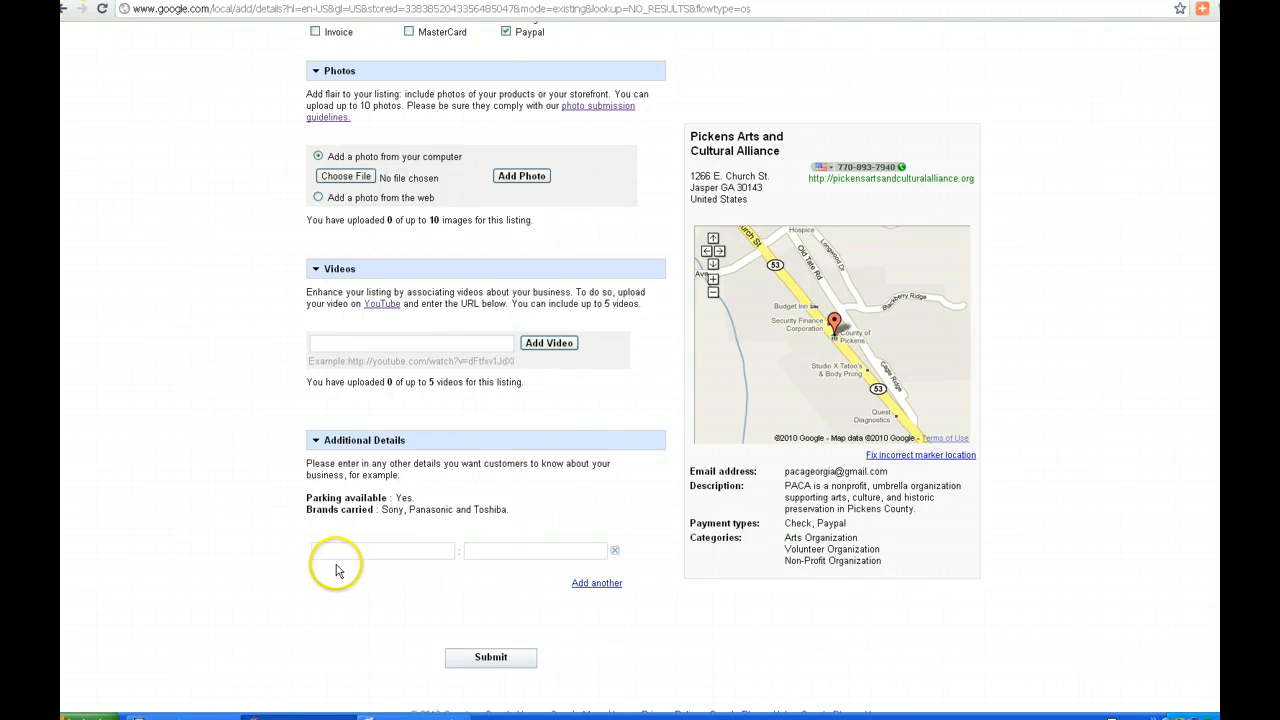
{"action": "left_click", "coordinate": [332, 552]}
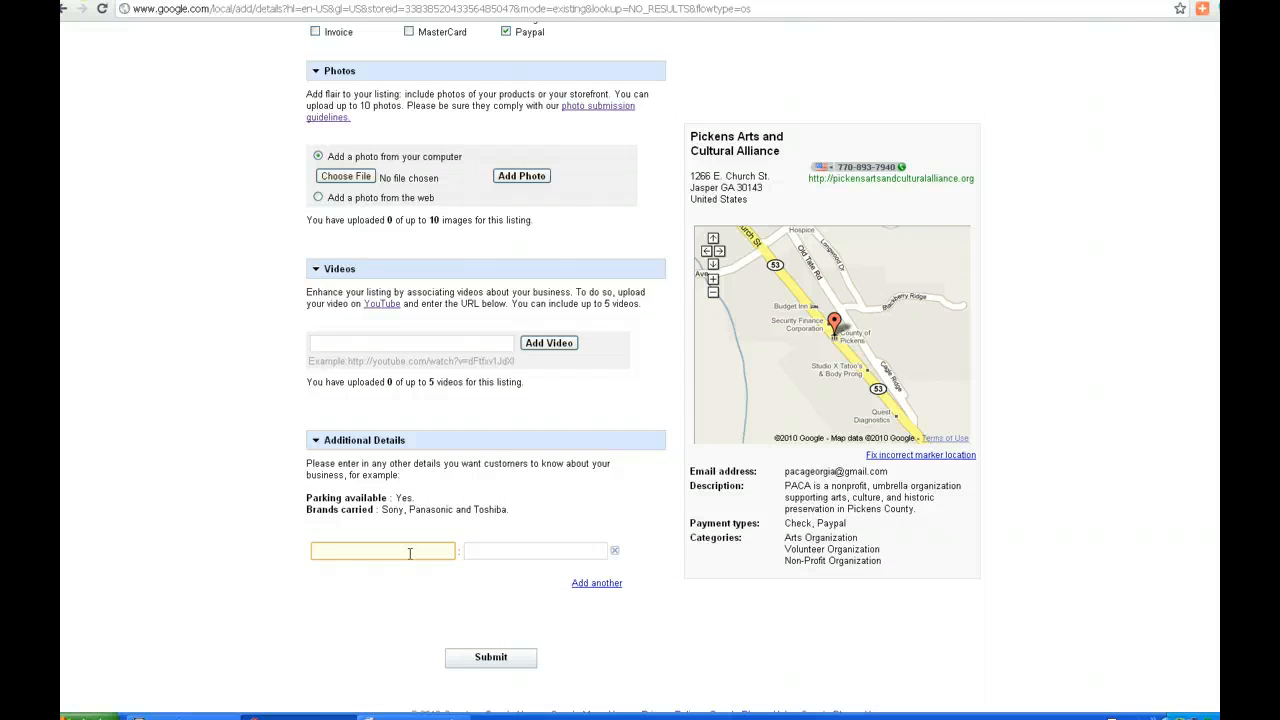
{"action": "type", "text": "Offering"}
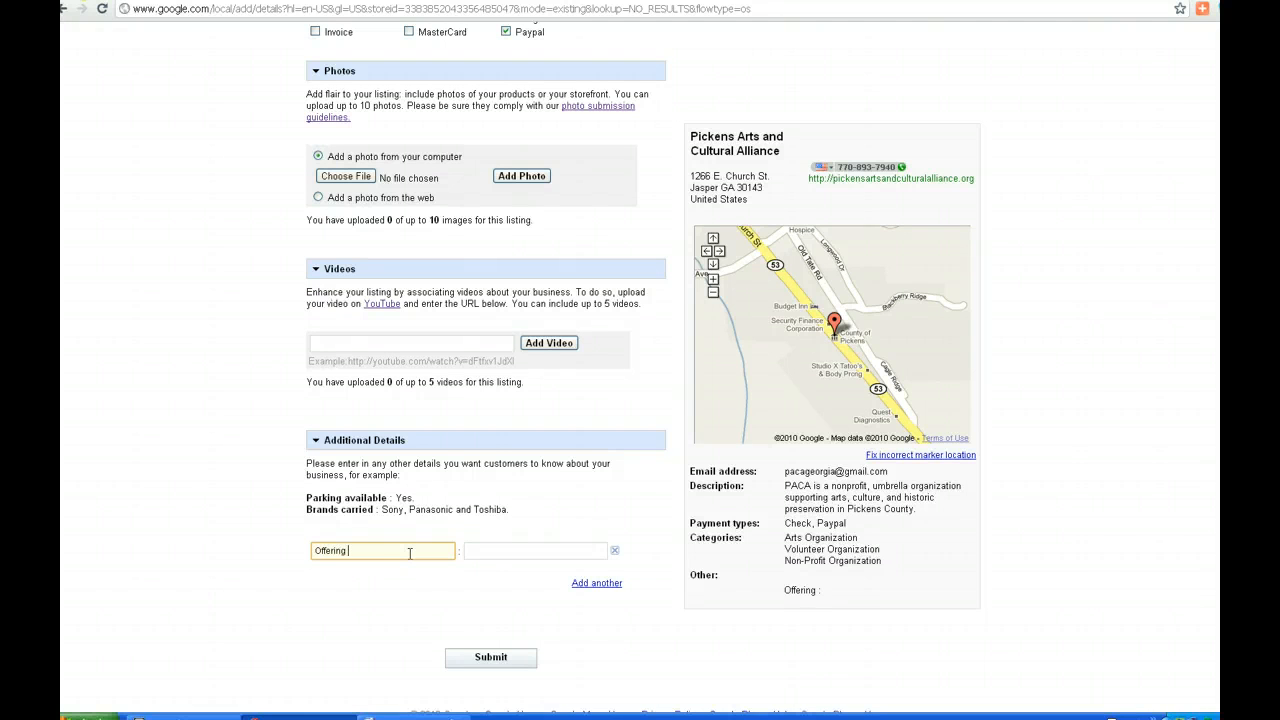
{"action": "type", "text": " help to"}
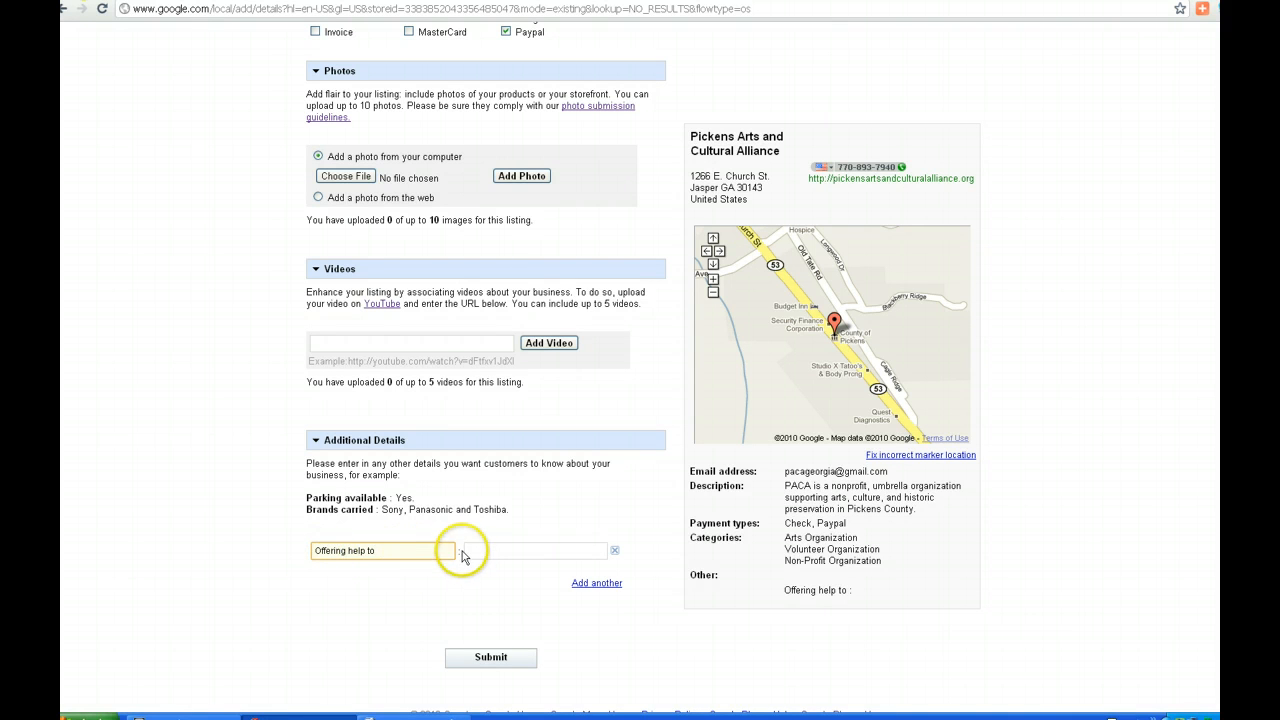
{"action": "left_click", "coordinate": [500, 550]}
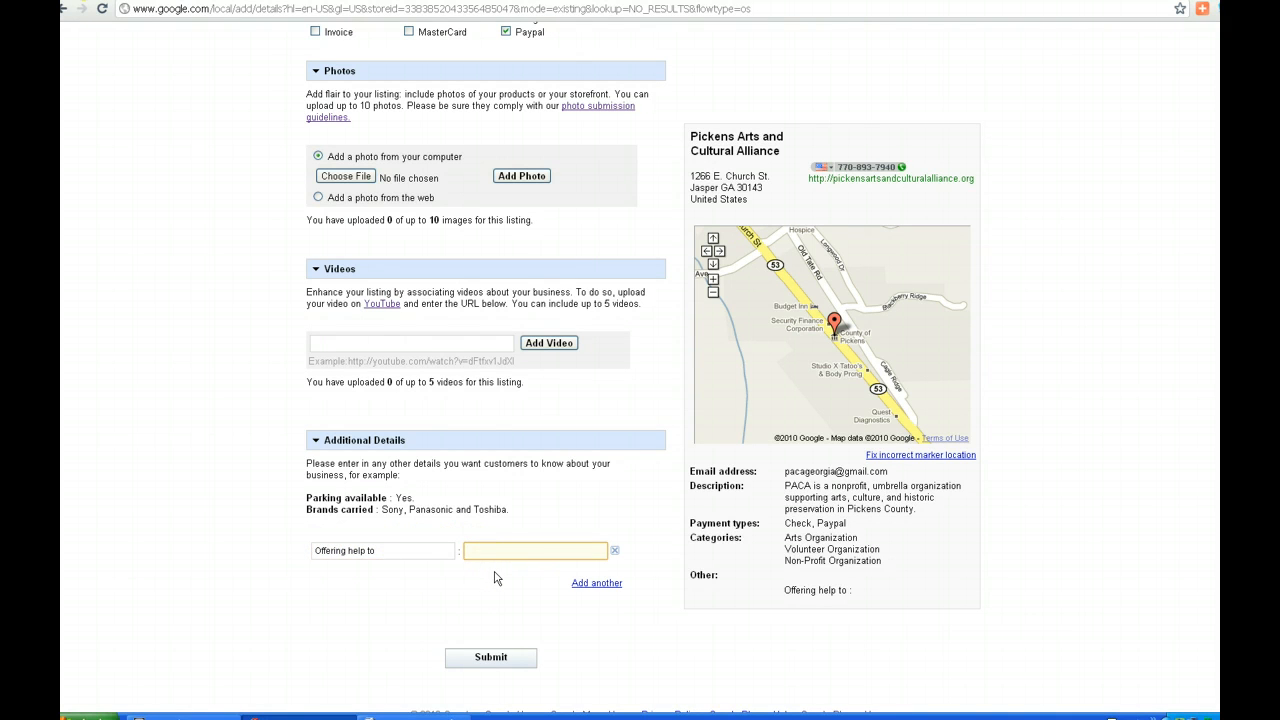
{"action": "type", "text": "Individuals and org"}
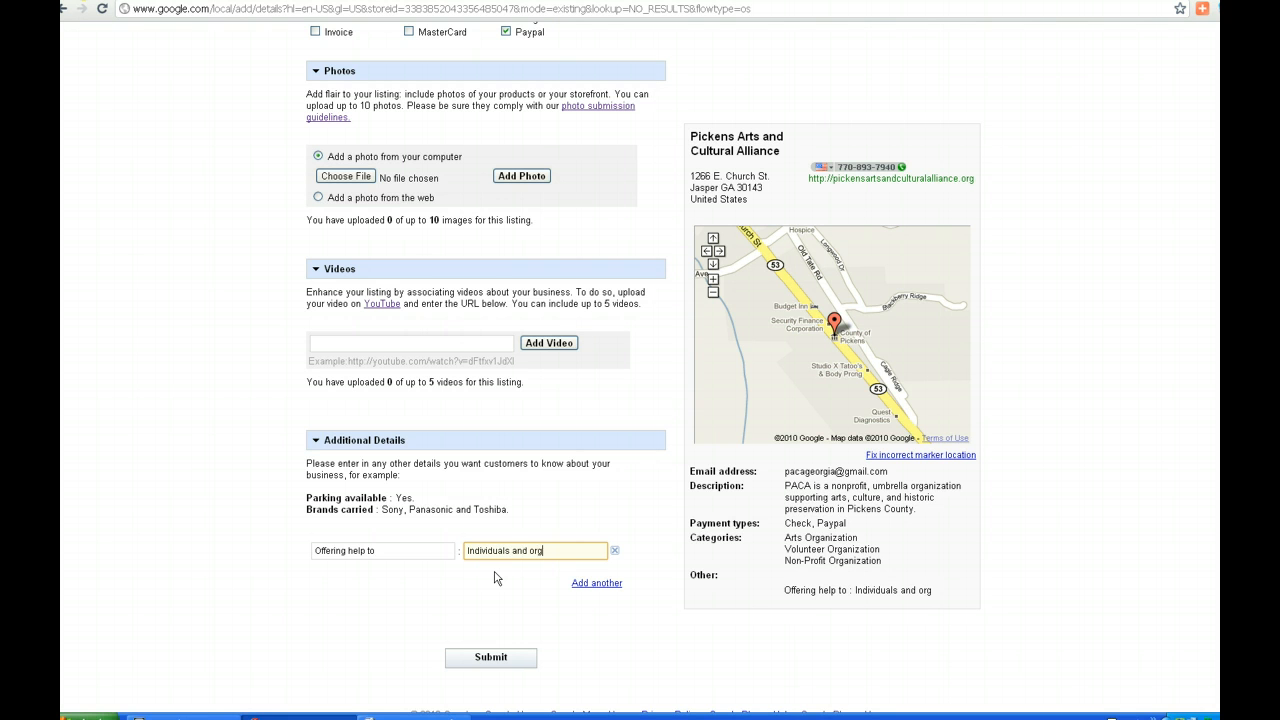
{"action": "type", "text": "anizations, in the"}
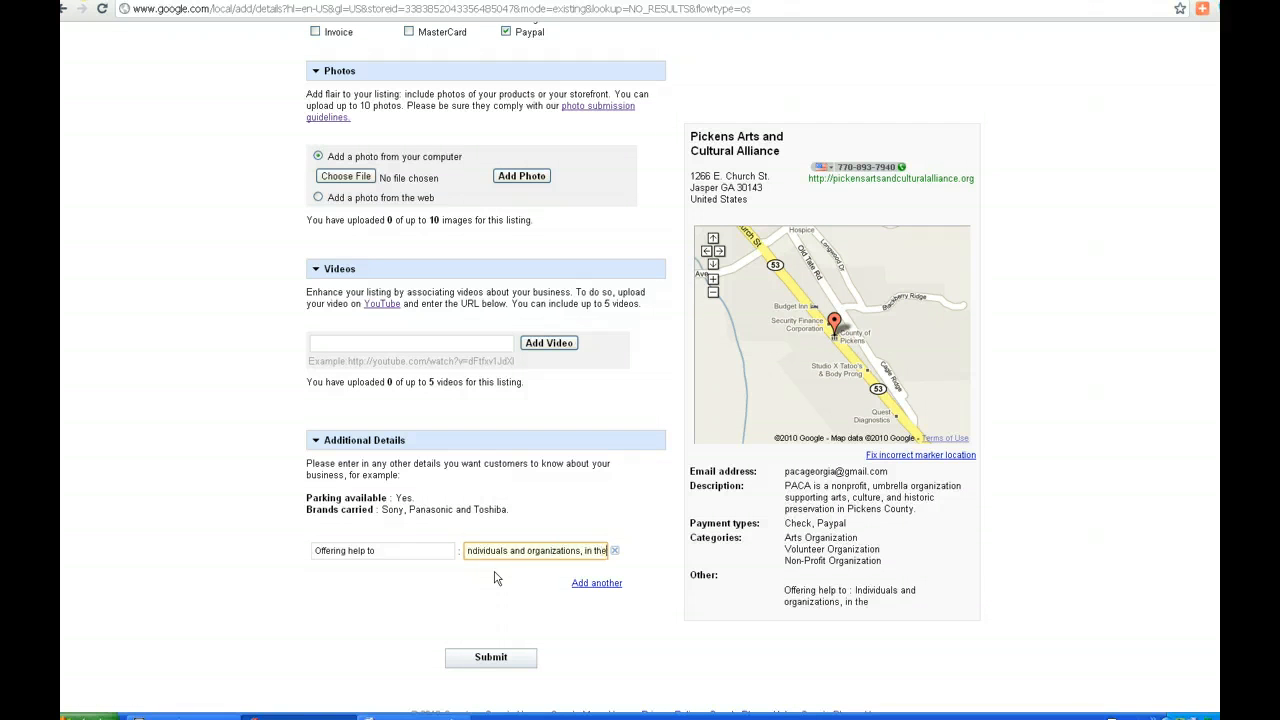
{"action": "type", "text": " arts, culture"}
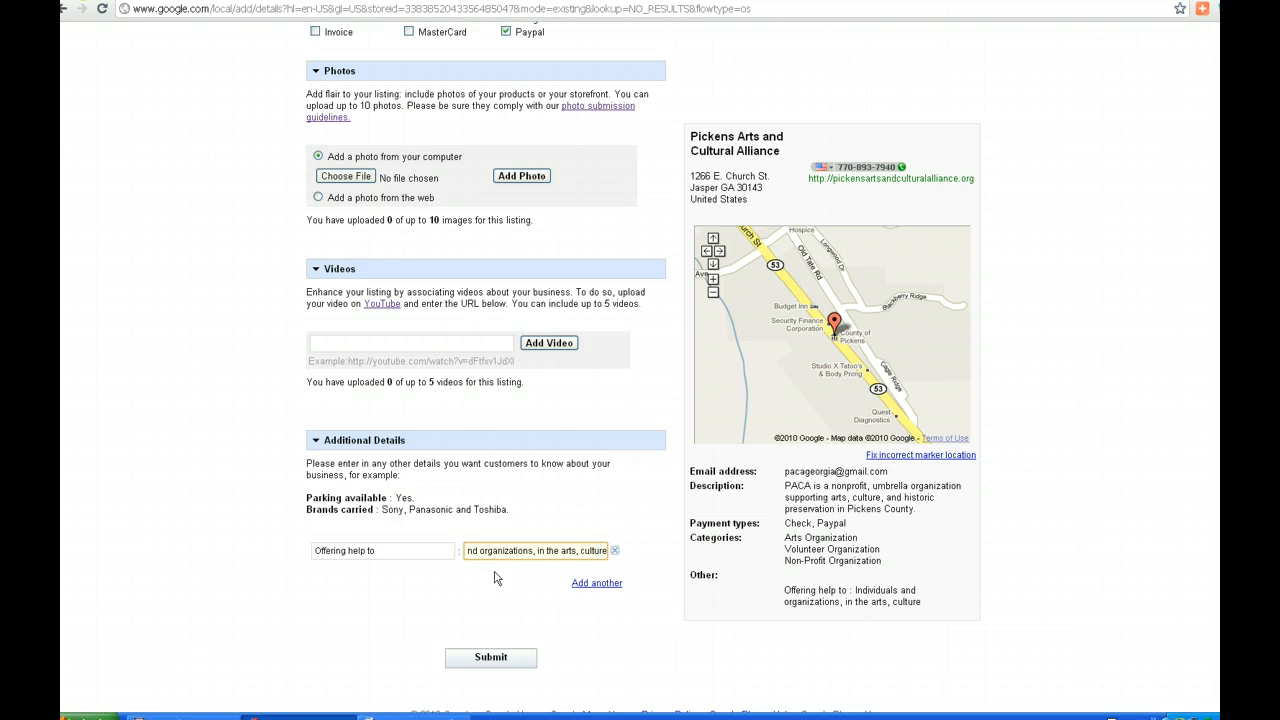
{"action": "type", "text": " and historic"}
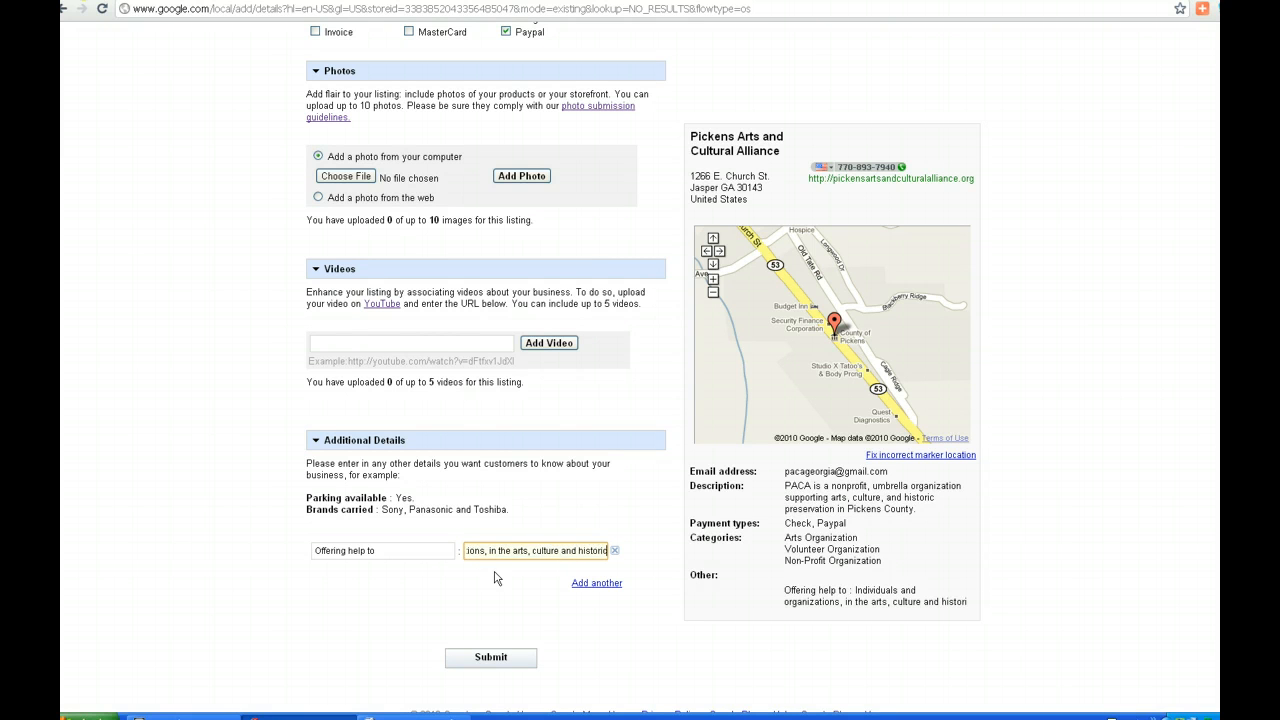
{"action": "type", "text": " preservatio"}
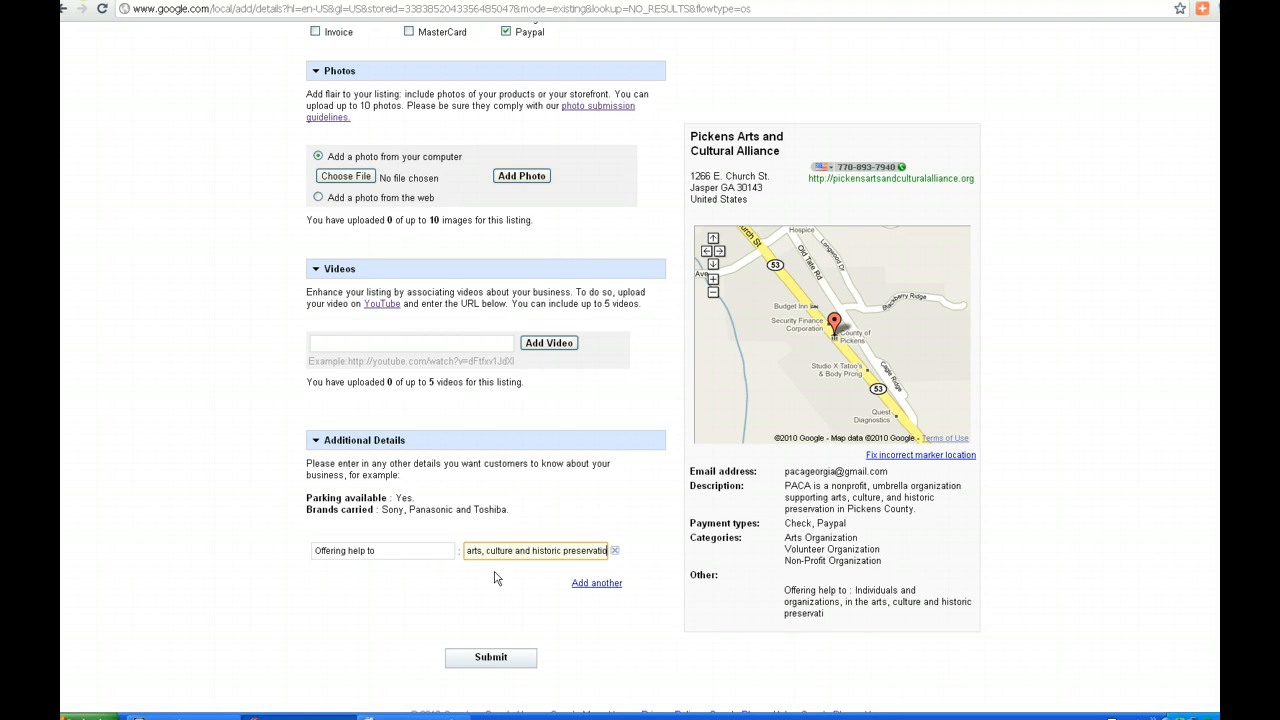
{"action": "type", "text": "n"}
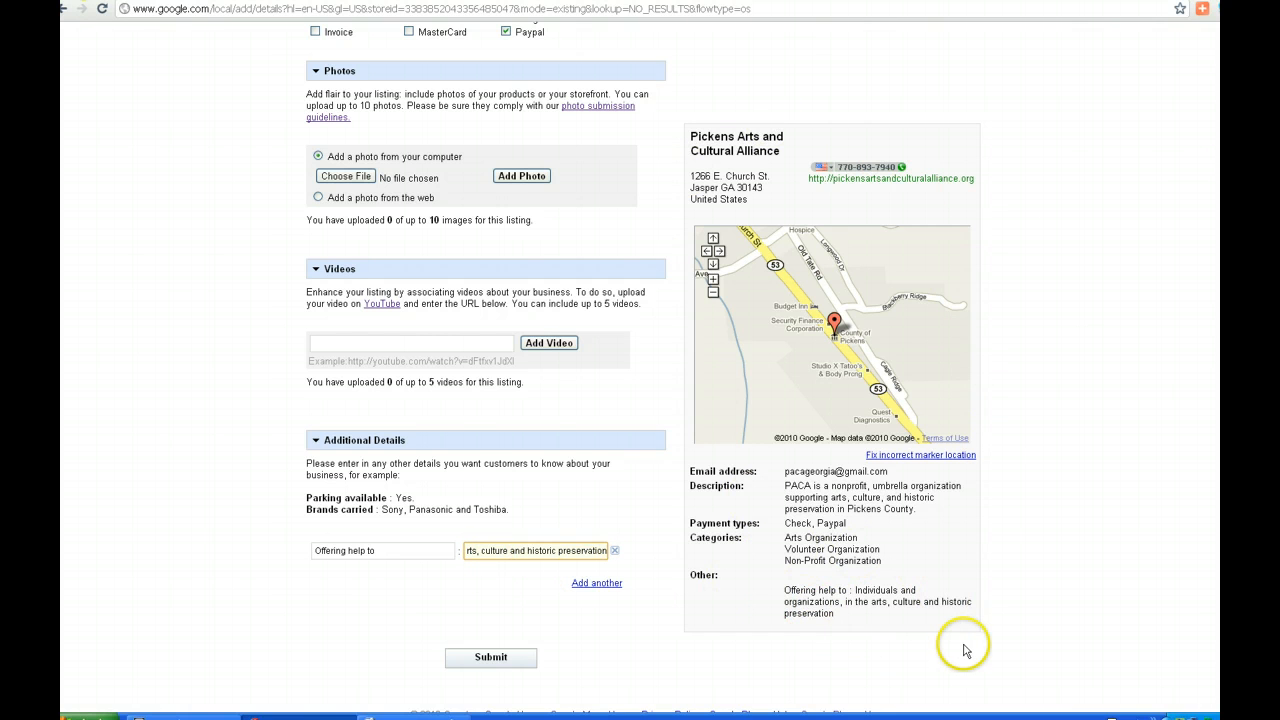
{"action": "left_click", "coordinate": [1006, 564]}
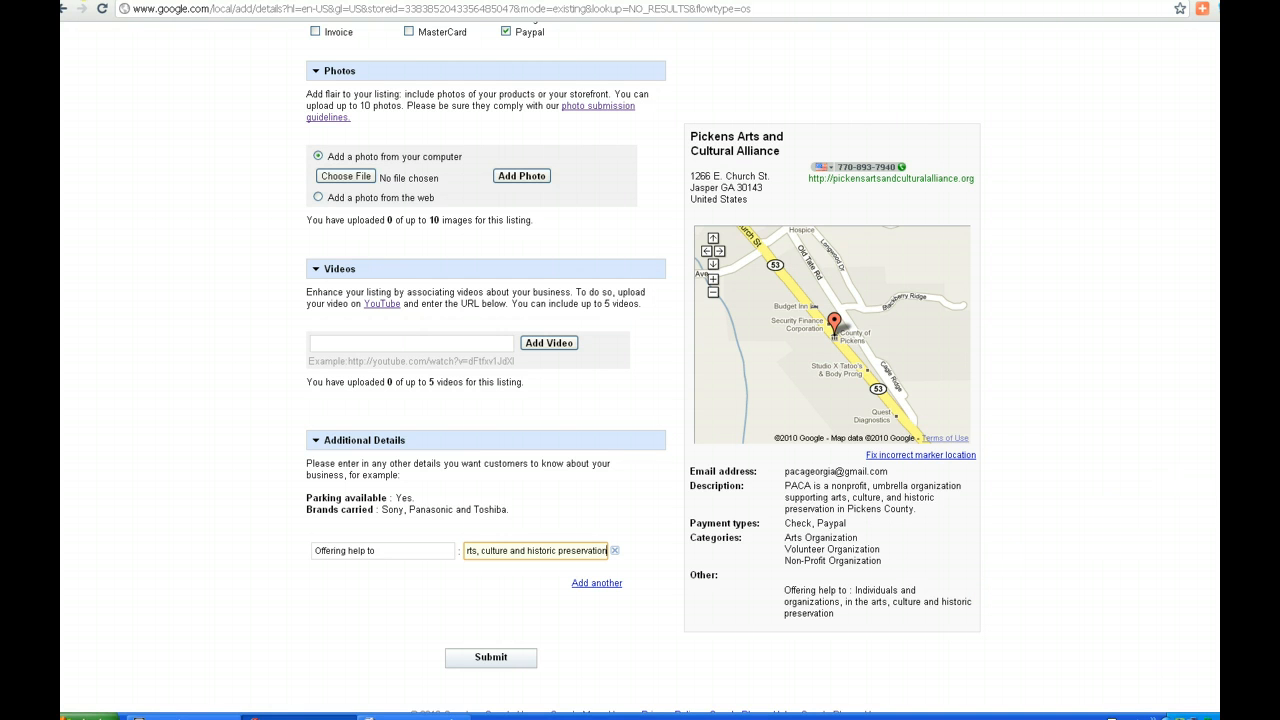
{"action": "scroll", "coordinate": [640, 400], "scroll_direction": "up", "scroll_amount": 8}
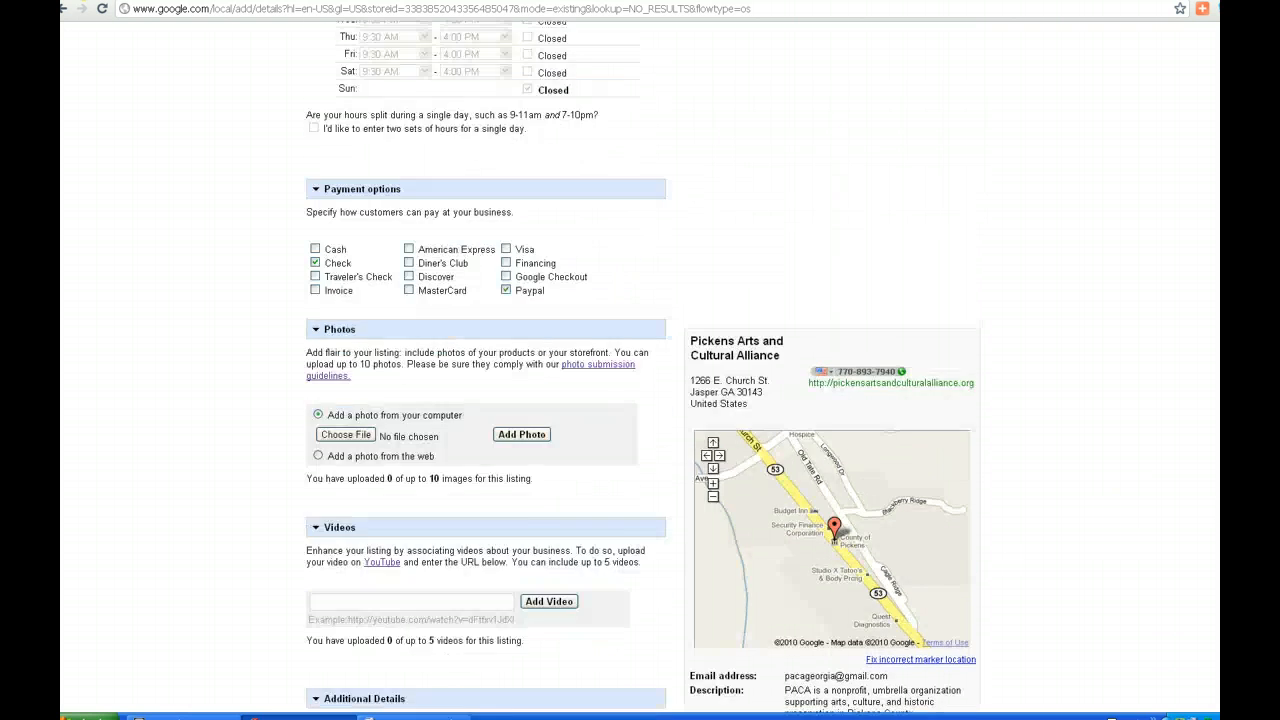
{"action": "scroll", "coordinate": [640, 400], "scroll_direction": "down", "scroll_amount": 6}
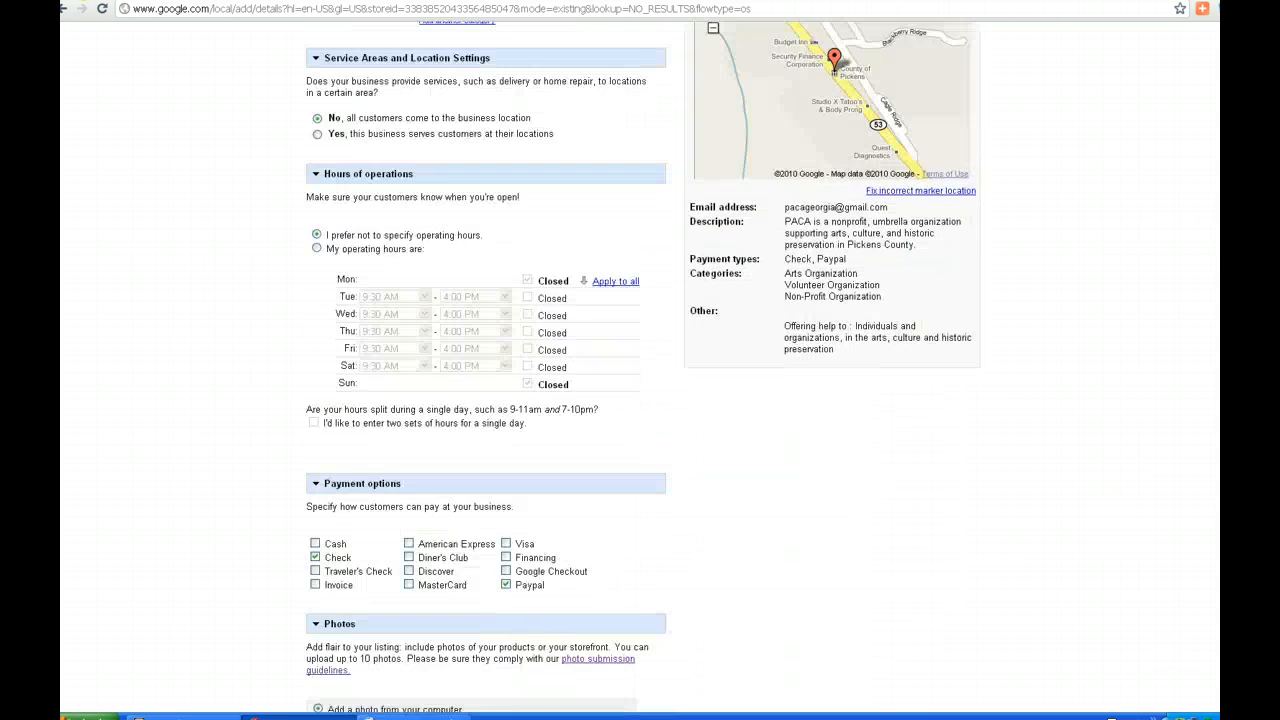
{"action": "scroll", "coordinate": [640, 400], "scroll_direction": "down", "scroll_amount": 2}
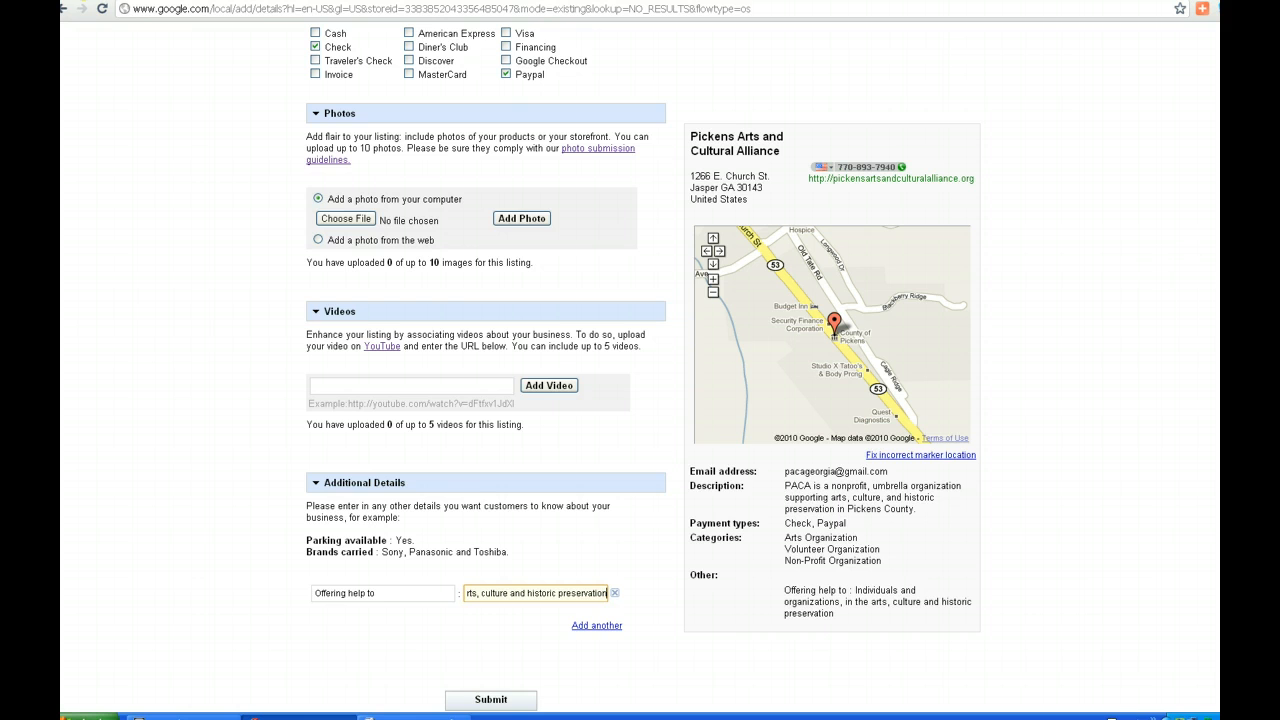
{"action": "scroll", "coordinate": [640, 370], "scroll_direction": "down", "scroll_amount": 2}
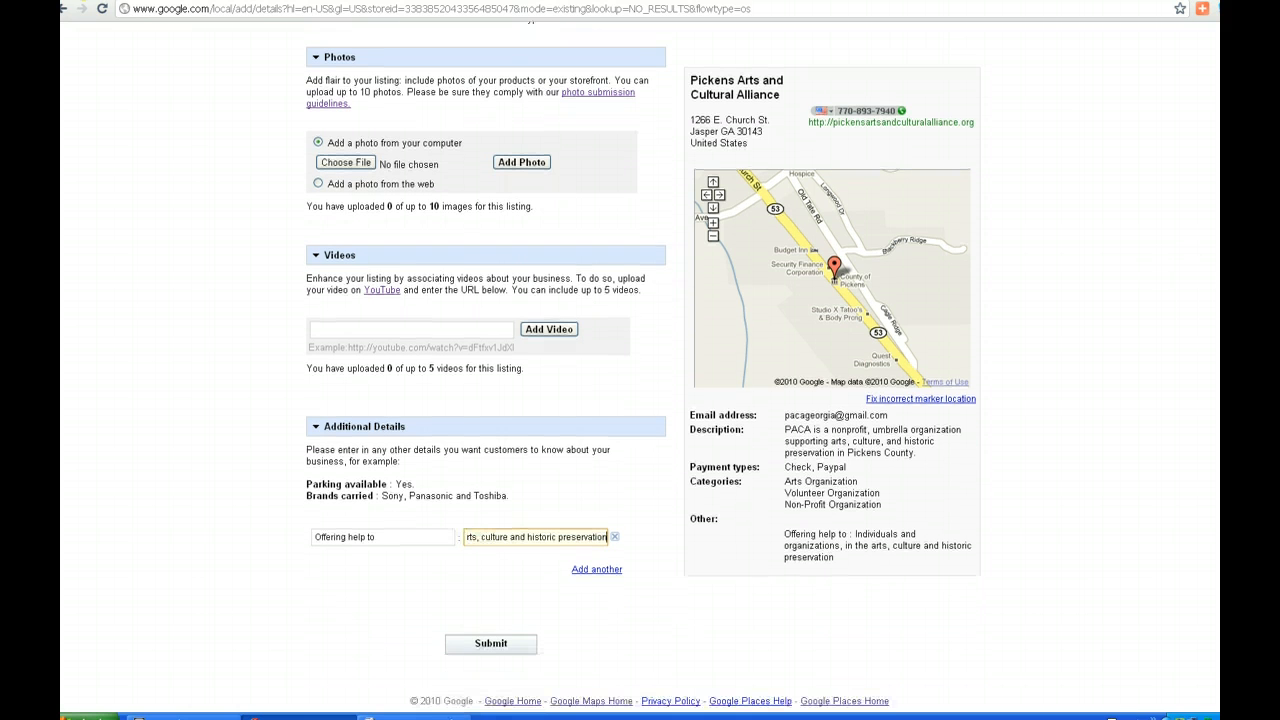
{"action": "left_click", "coordinate": [490, 645]}
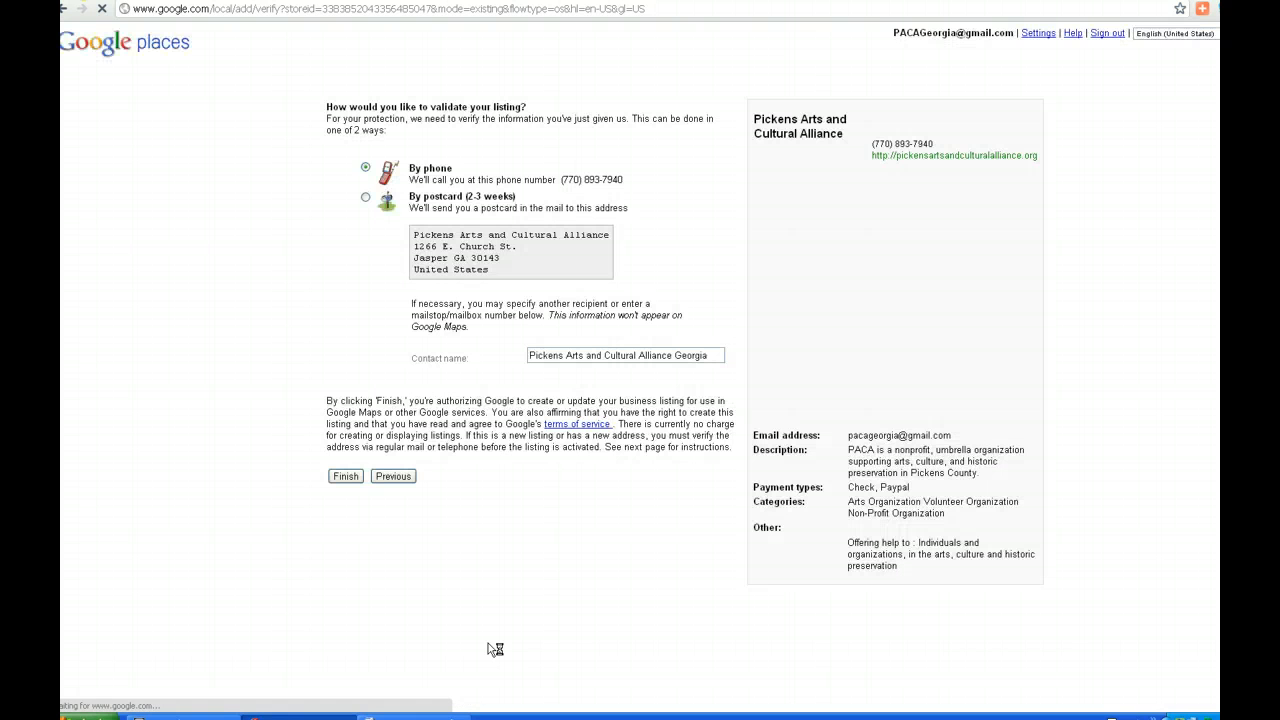